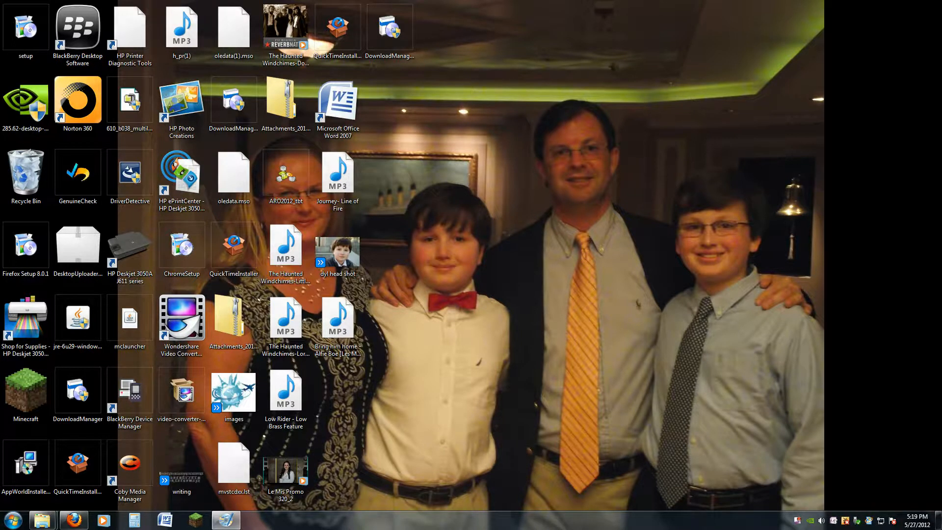
# In Windows Movie Maker, import the audio file "25 or 6 to 4 with lyrics" from the Q folder.
pyautogui.click(14, 519)
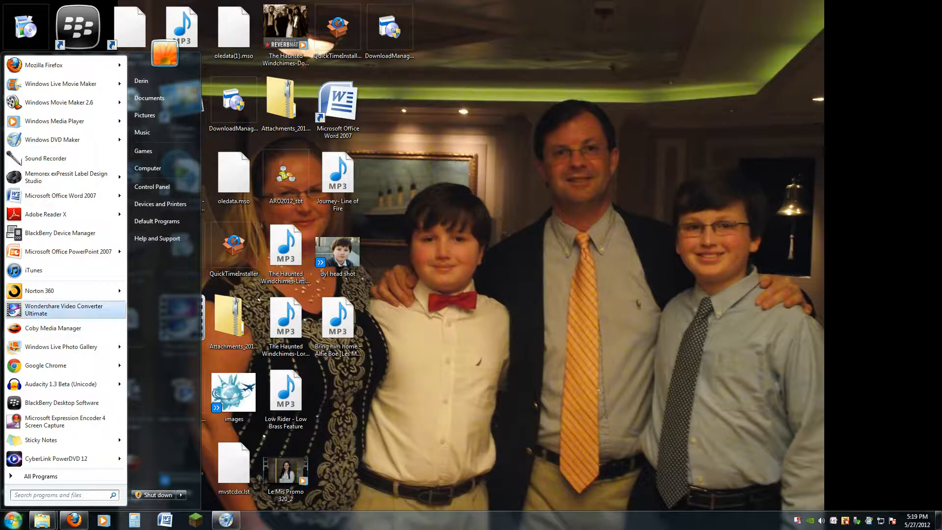
pyautogui.press('Escape')
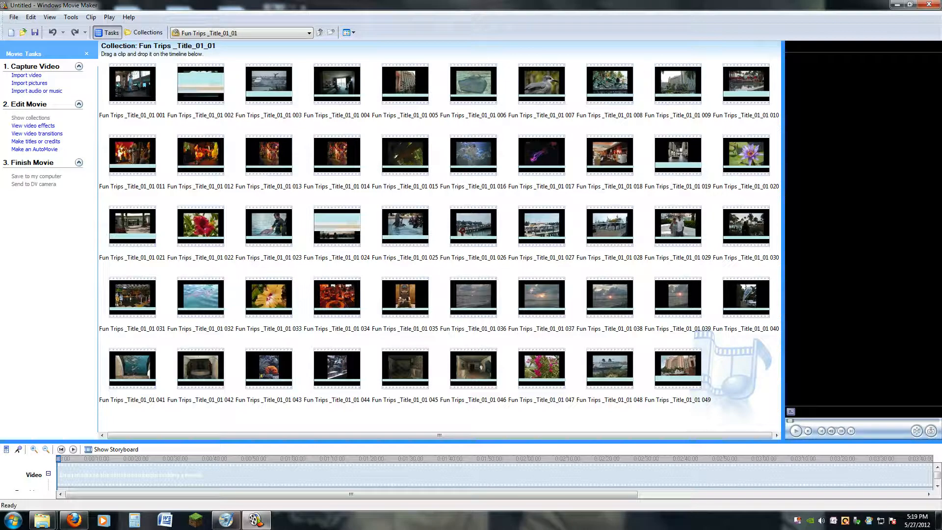
pyautogui.click(37, 91)
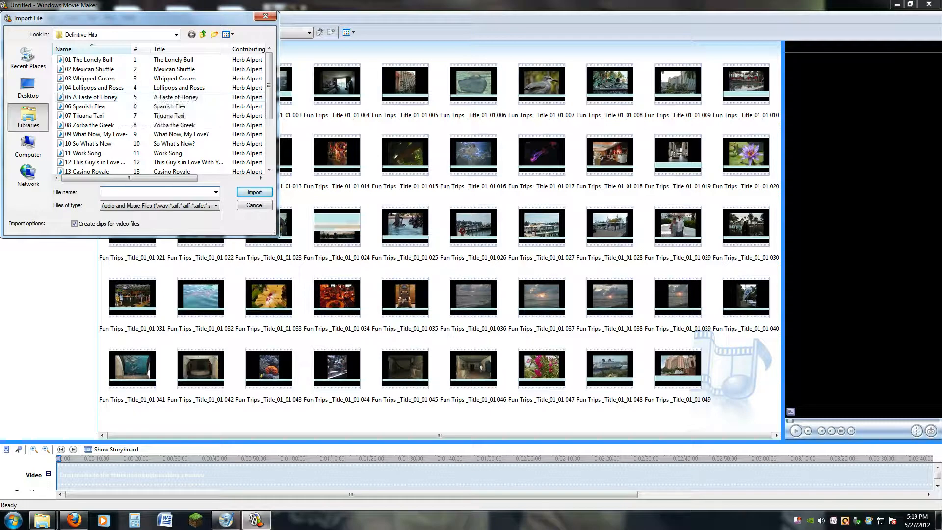
pyautogui.click(28, 117)
pyautogui.doubleClick(81, 69)
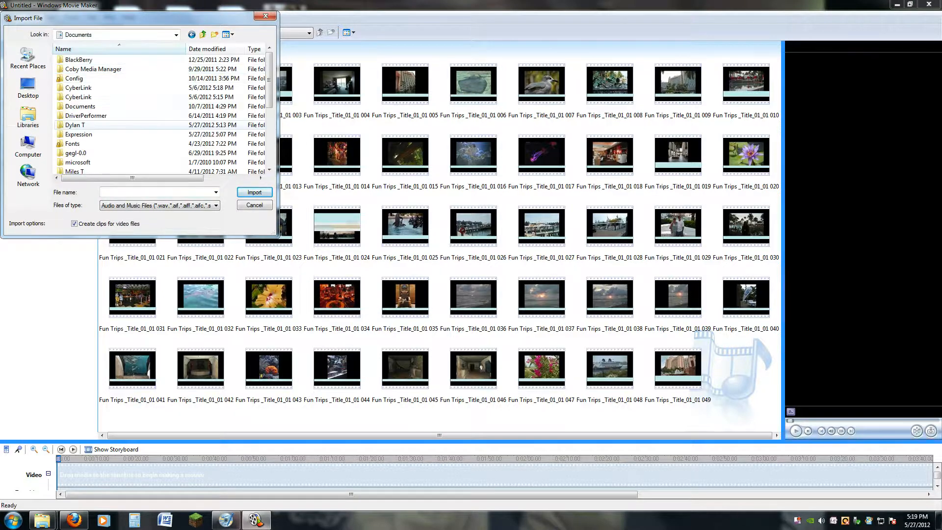
pyautogui.doubleClick(76, 124)
pyautogui.doubleClick(74, 88)
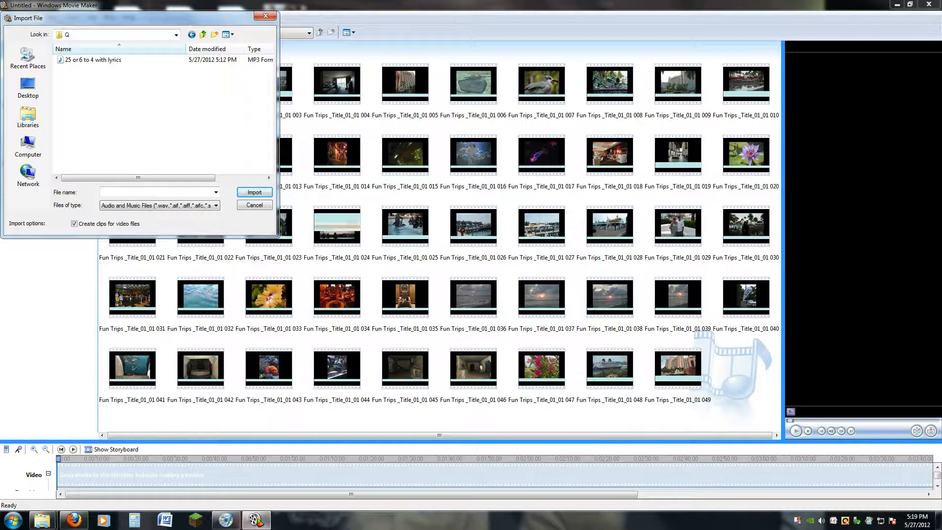
pyautogui.click(93, 60)
pyautogui.click(254, 192)
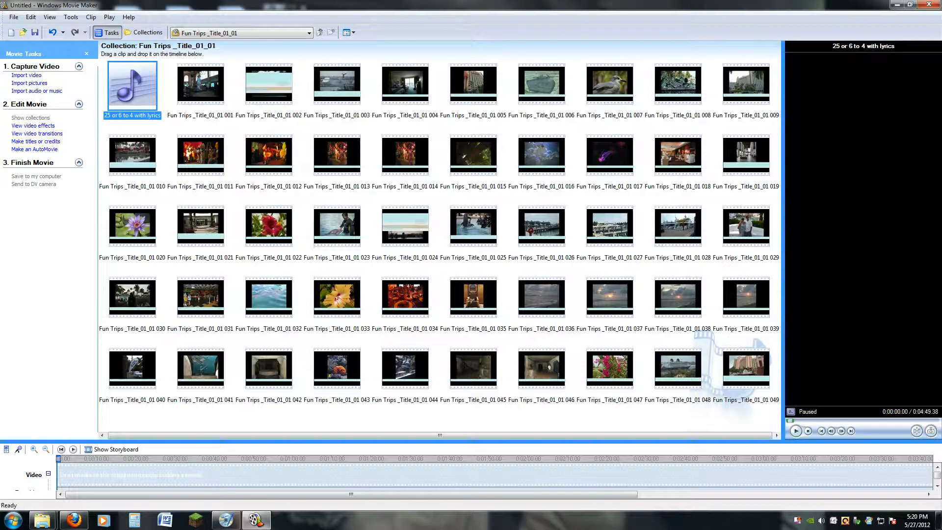
# Place the imported song at the start of the Audio/Music track and briefly play it back.
pyautogui.moveTo(132, 86); pyautogui.dragTo(63, 476)
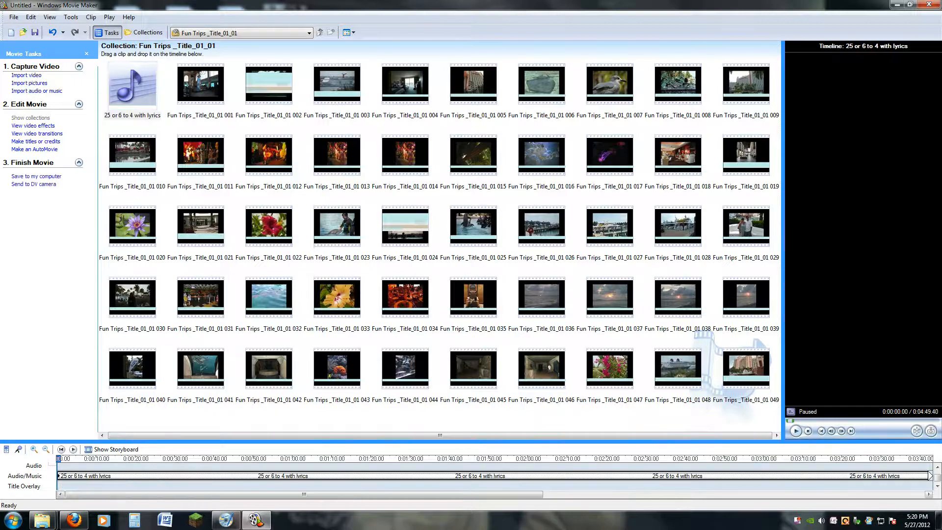
pyautogui.press('space')
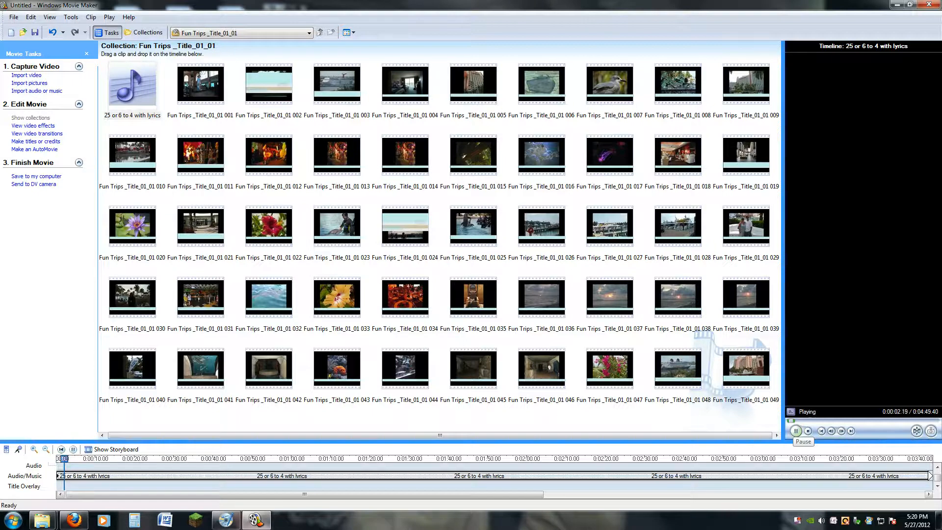
pyautogui.hotkey('ctrl', 'k')
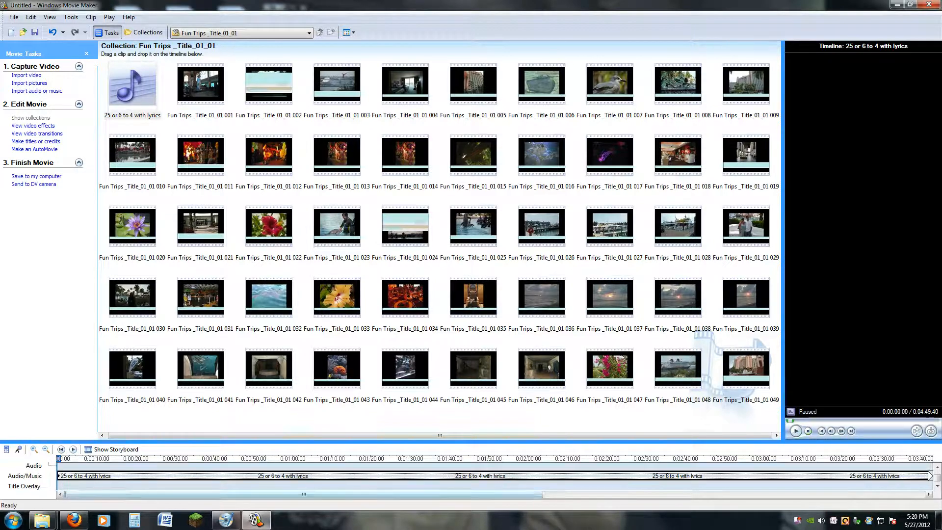
pyautogui.press('Delete')
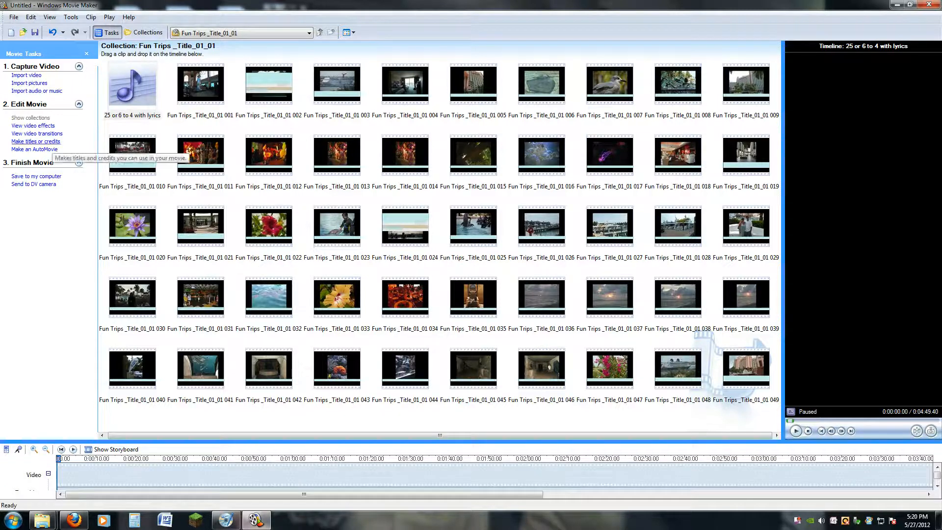
# Open the options for adding titles or credits to the movie.
pyautogui.click(49, 141)
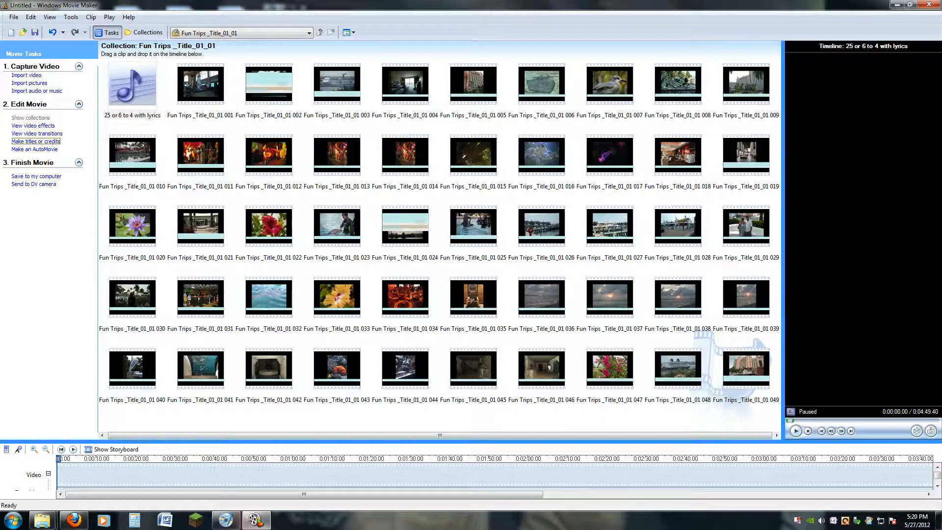
pyautogui.press('Return')
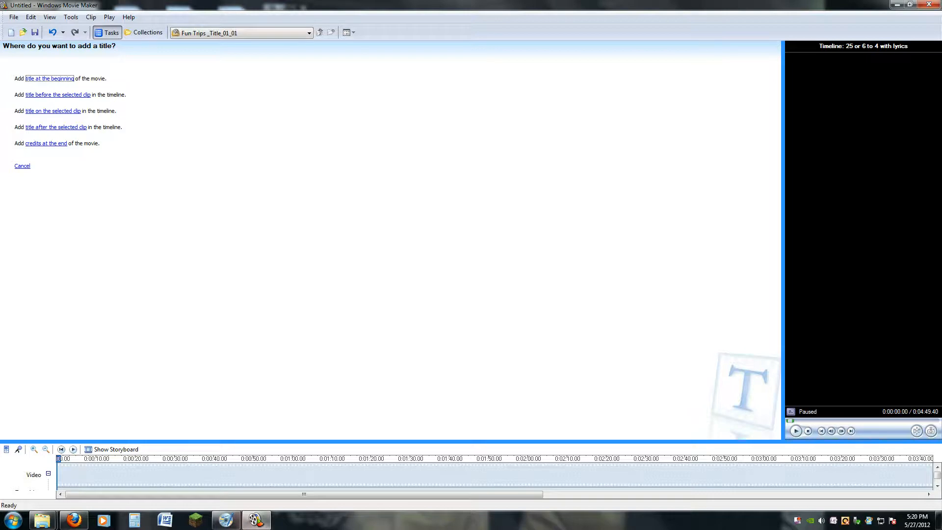
# Switch to Firefox, search Google in a new tab for "25 or 6 to 4 lyrics", and open the LyricsFreak page without its ringtone pop-up.
pyautogui.click(73, 521)
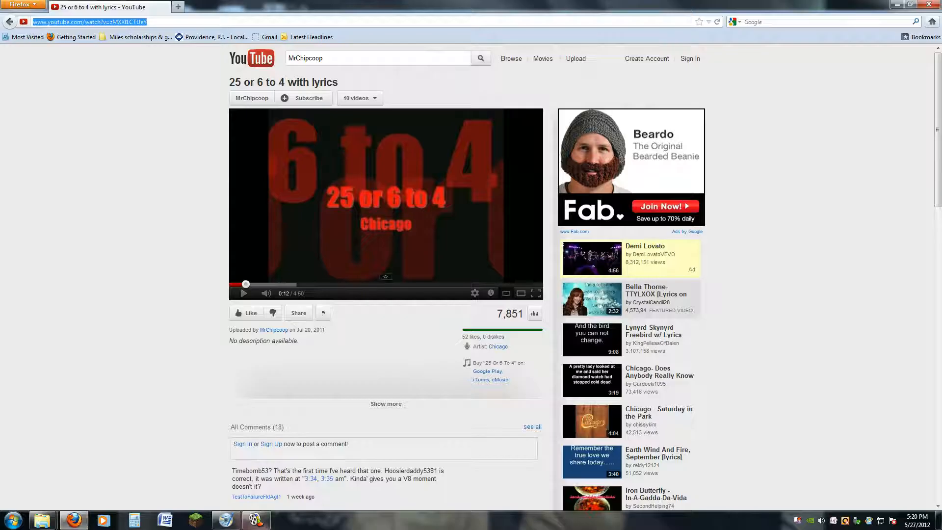
pyautogui.click(178, 7)
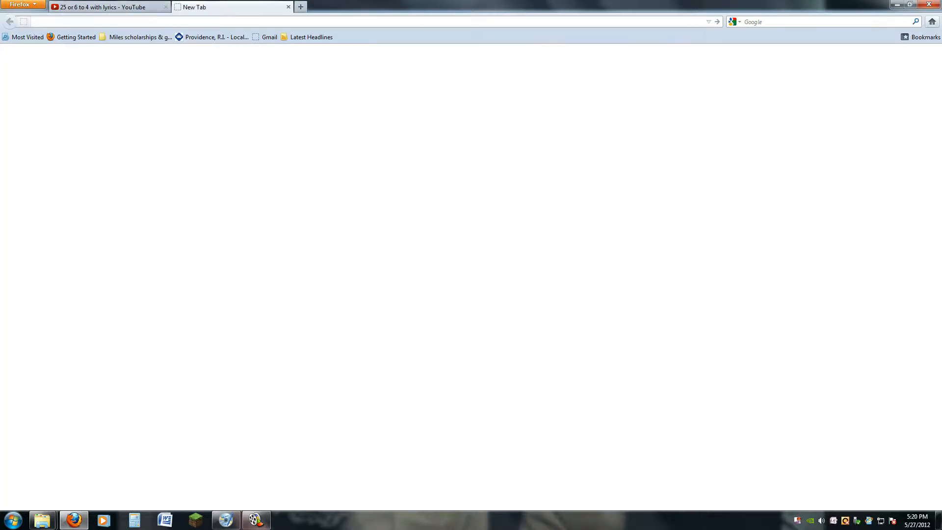
pyautogui.write('google.com')
pyautogui.press('Return')
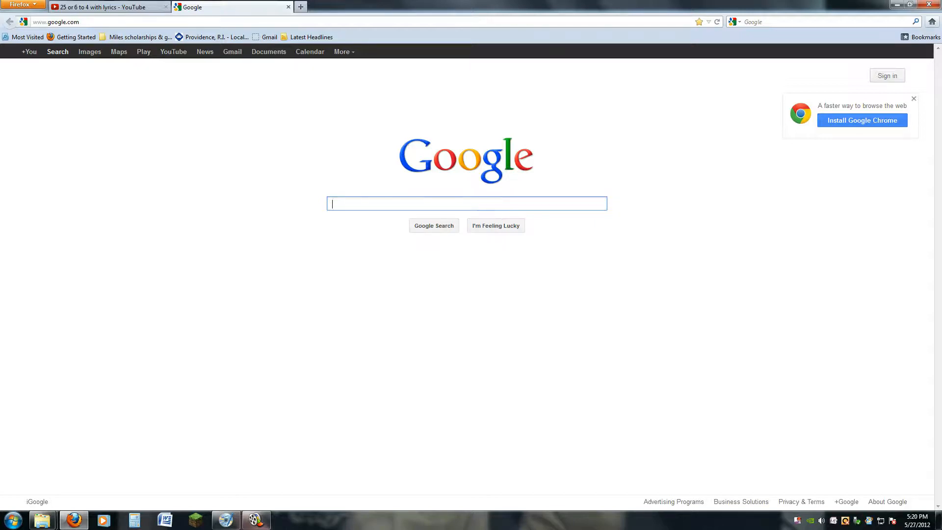
pyautogui.write('25 or ')
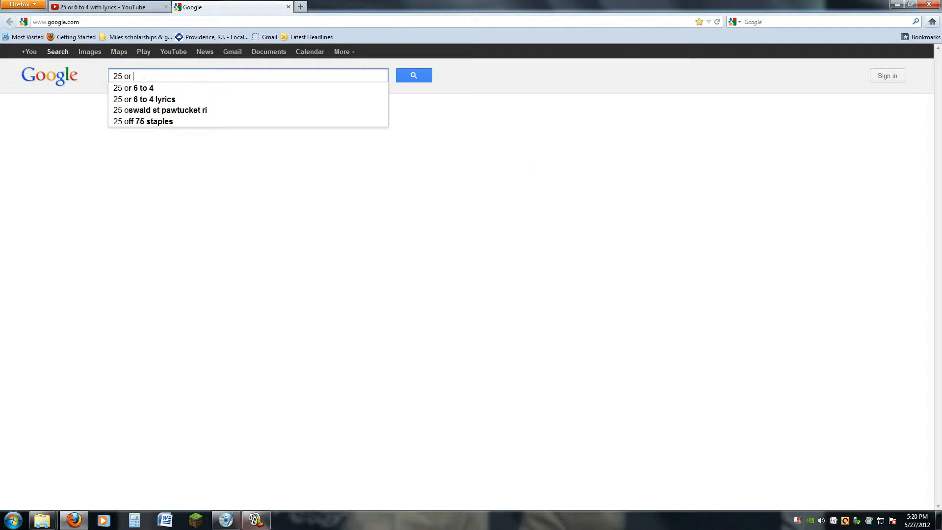
pyautogui.write('6 to')
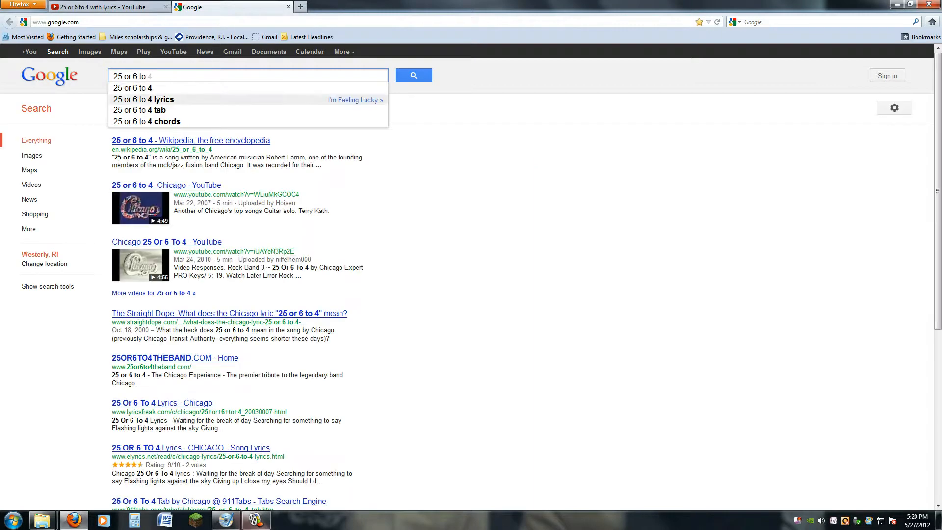
pyautogui.click(143, 100)
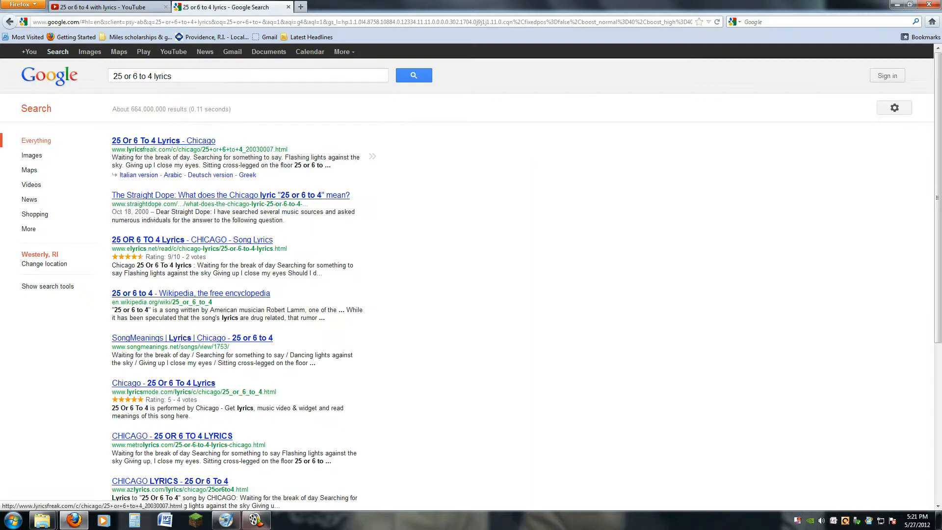
pyautogui.click(164, 141)
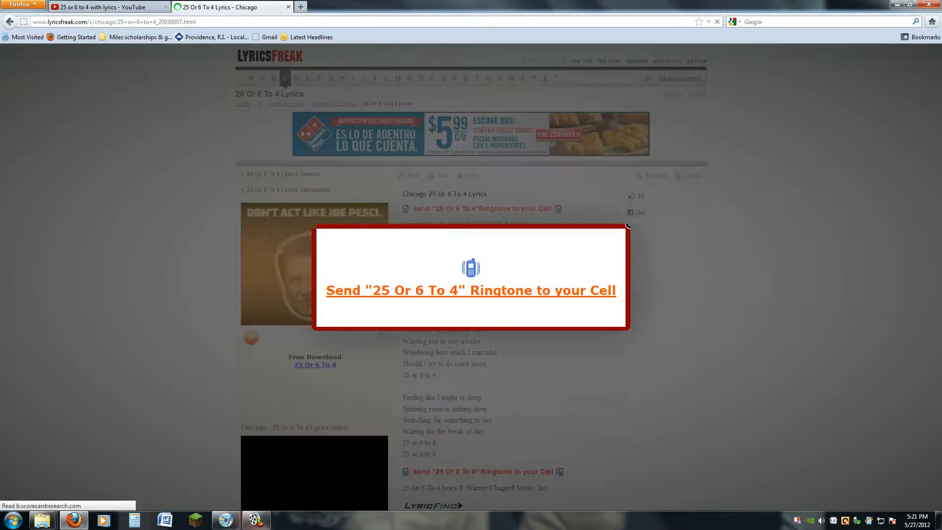
pyautogui.click(630, 224)
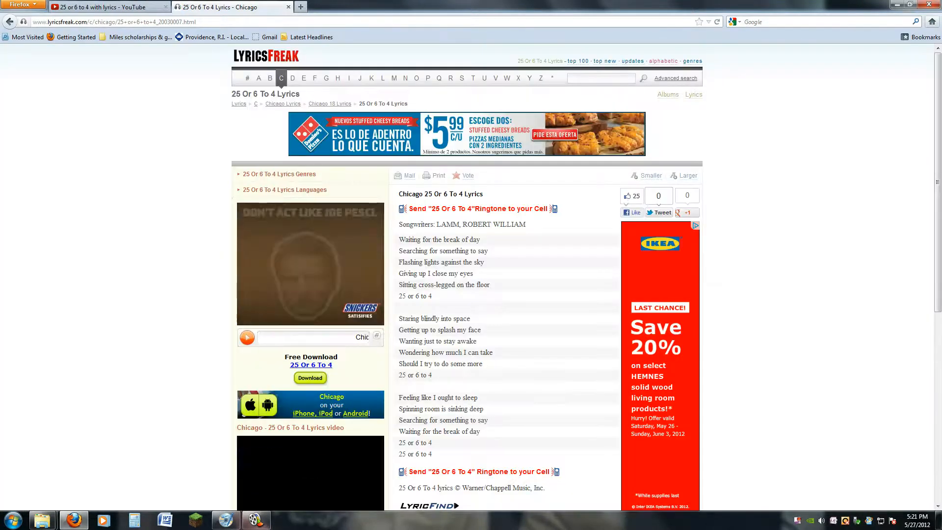
# Return to Movie Maker and write a title for the movie's beginning, "25 or 6 to 4", with "Chicago" as its second line.
pyautogui.click(898, 4)
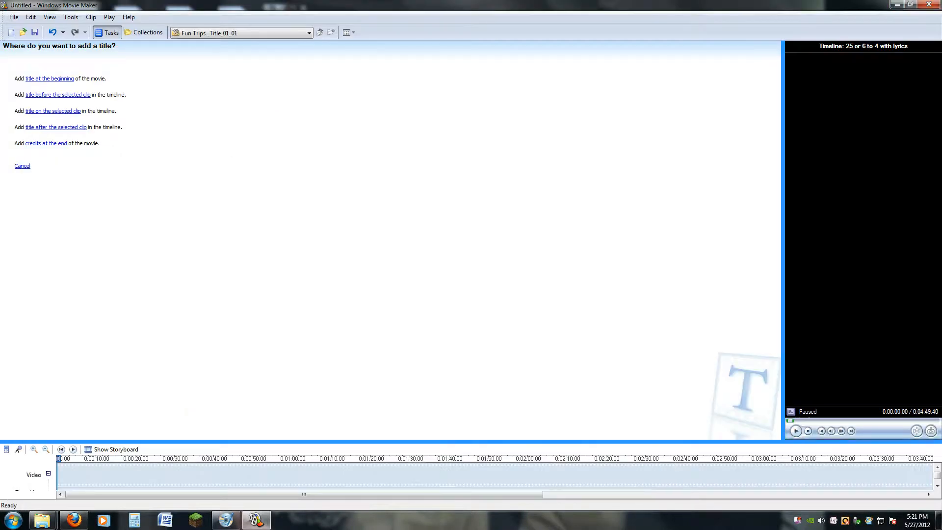
pyautogui.click(49, 78)
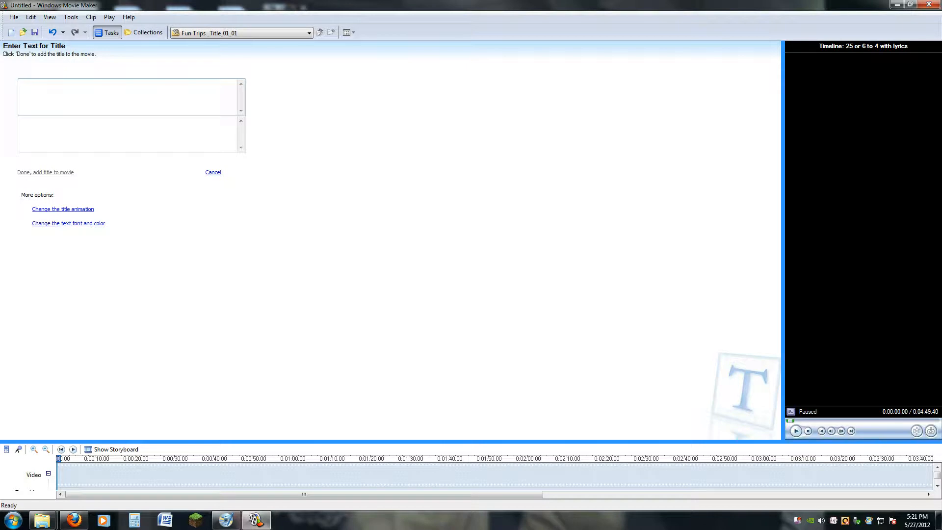
pyautogui.write('25 or 6 to 4')
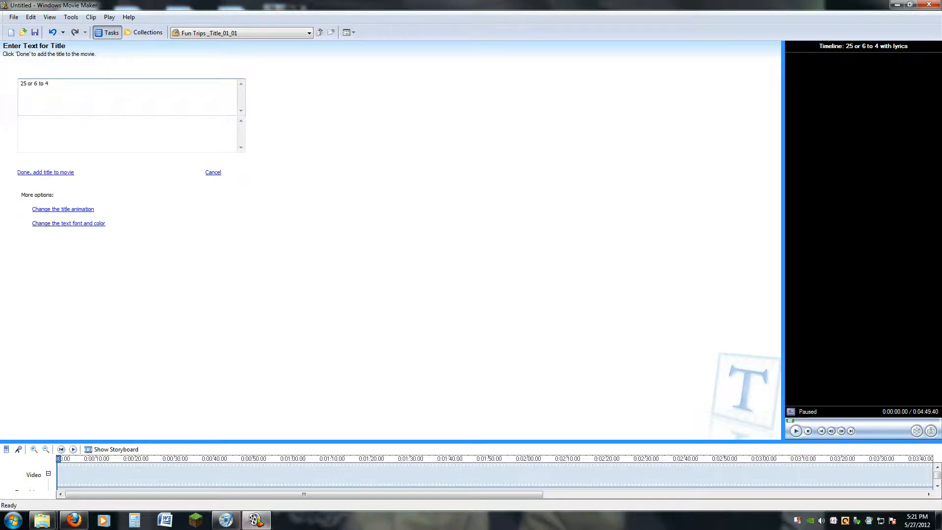
pyautogui.click(20, 120)
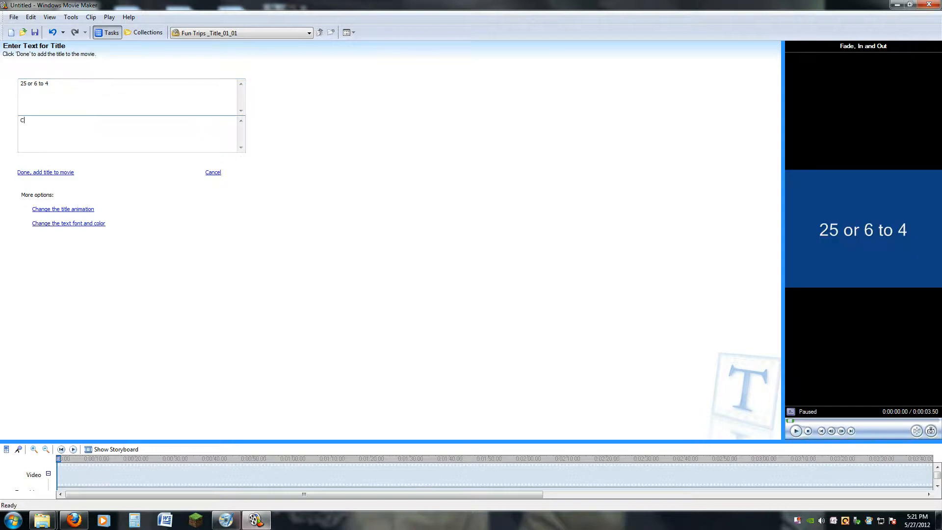
pyautogui.write('Chicago')
# Set the title's font to Impact and its text color to orange.
pyautogui.click(68, 223)
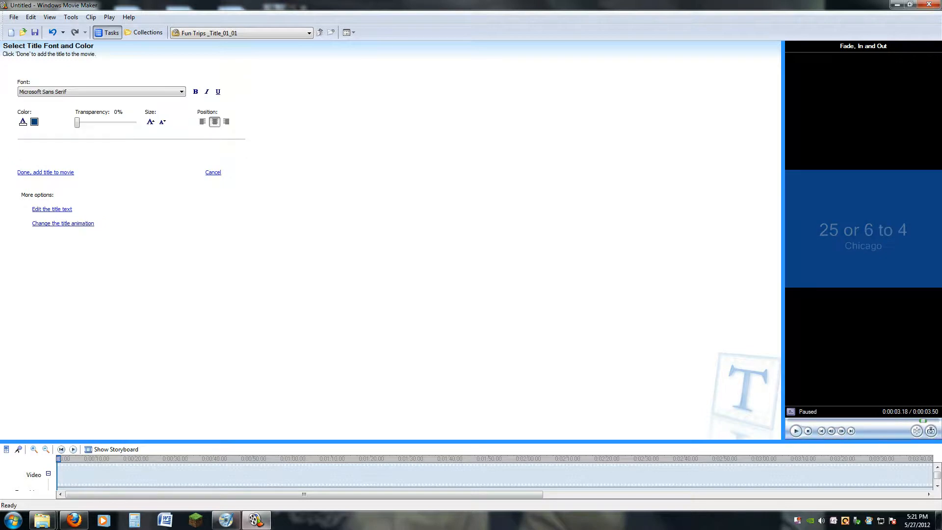
pyautogui.click(101, 92)
pyautogui.moveTo(181, 221); pyautogui.dragTo(181, 190)
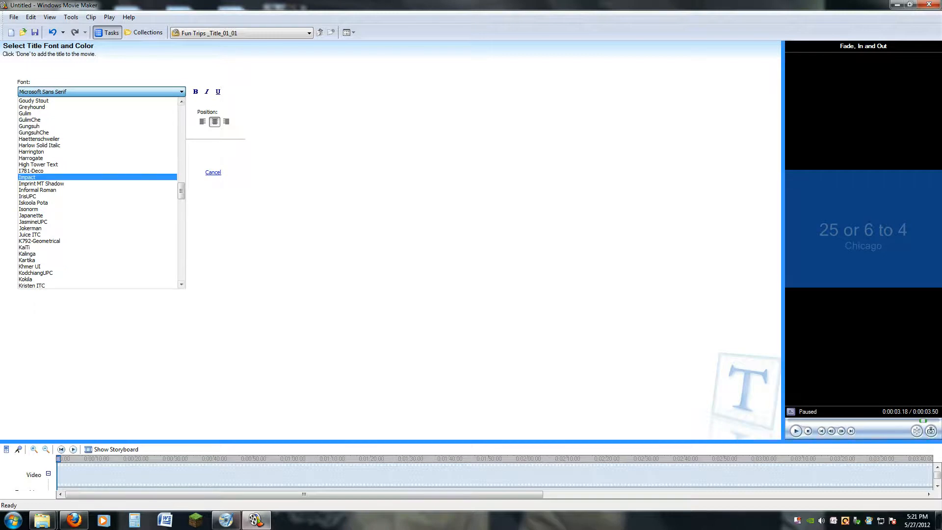
pyautogui.click(29, 177)
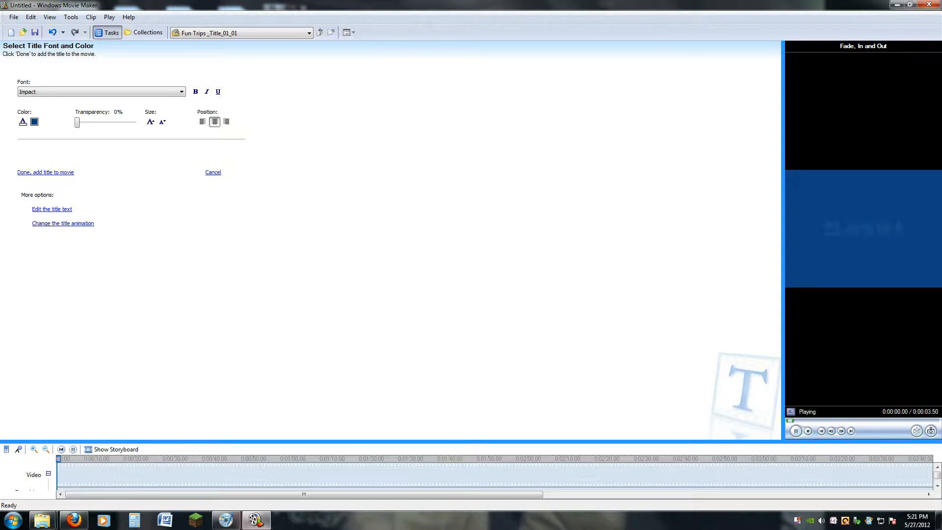
pyautogui.click(23, 122)
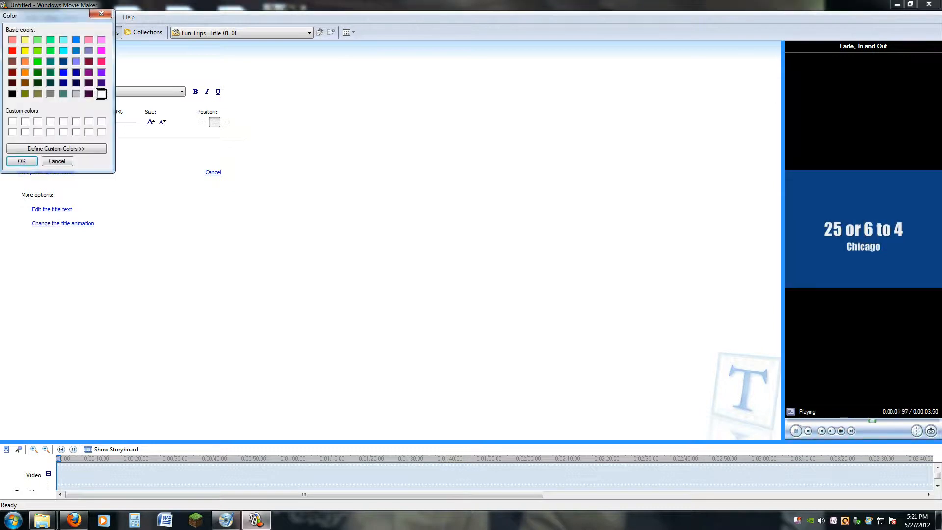
pyautogui.click(22, 161)
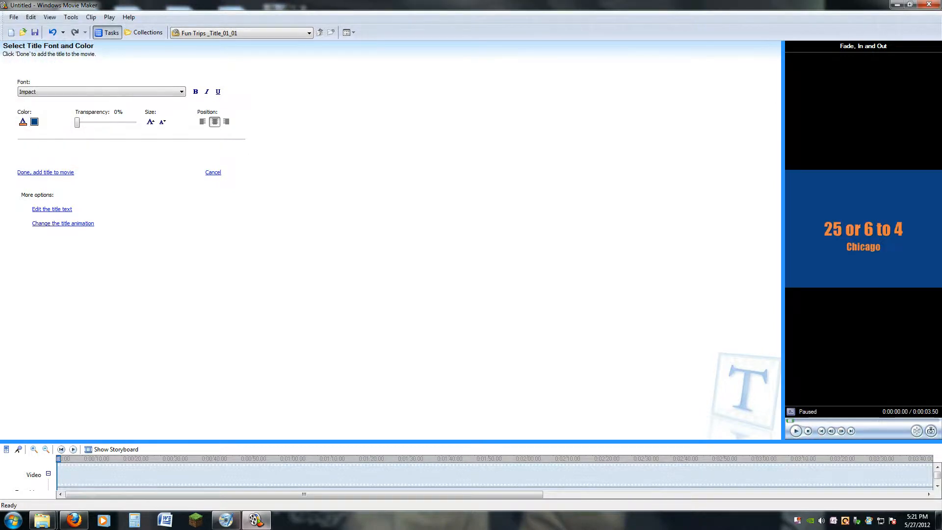
# Set the title's background color to dark purple.
pyautogui.click(23, 121)
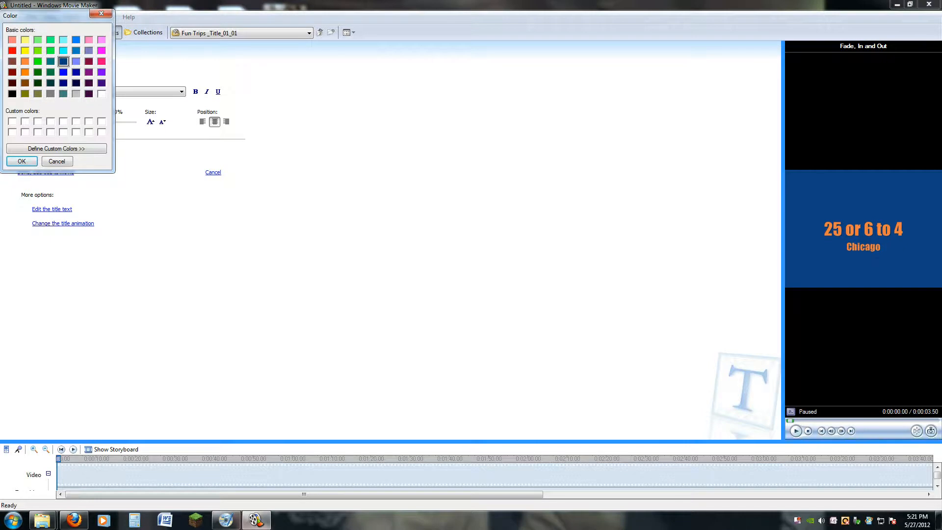
pyautogui.click(88, 93)
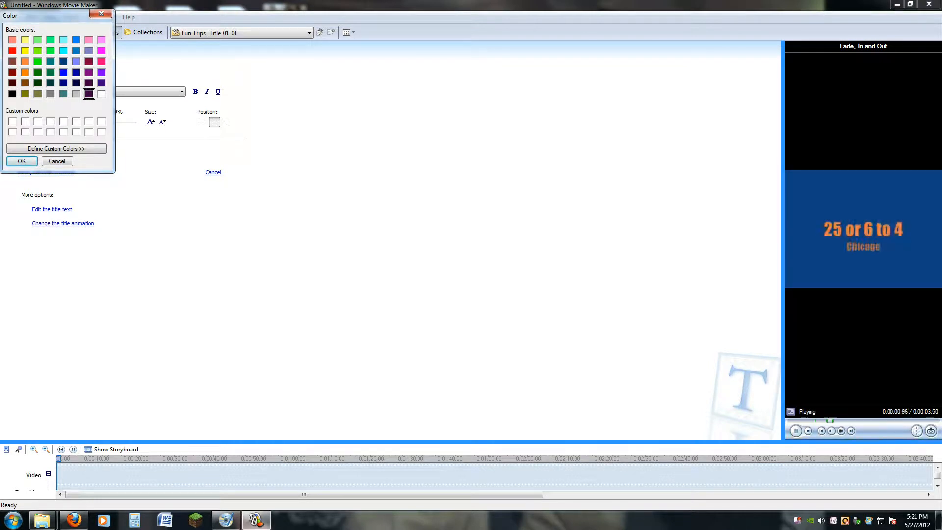
pyautogui.click(22, 161)
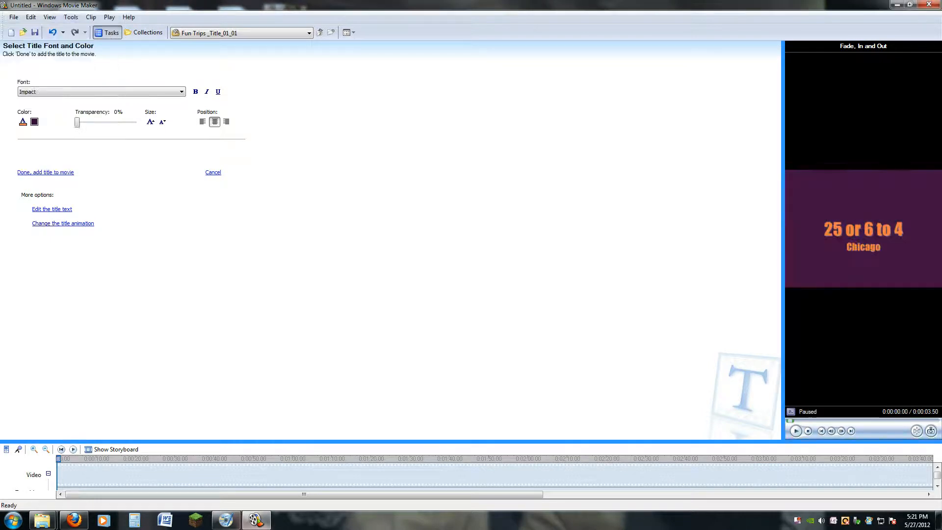
pyautogui.click(34, 122)
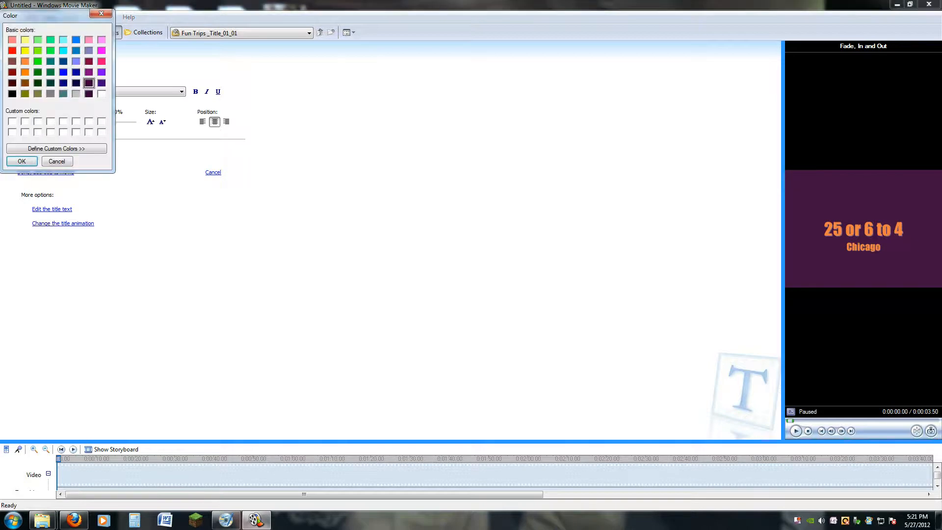
pyautogui.click(22, 161)
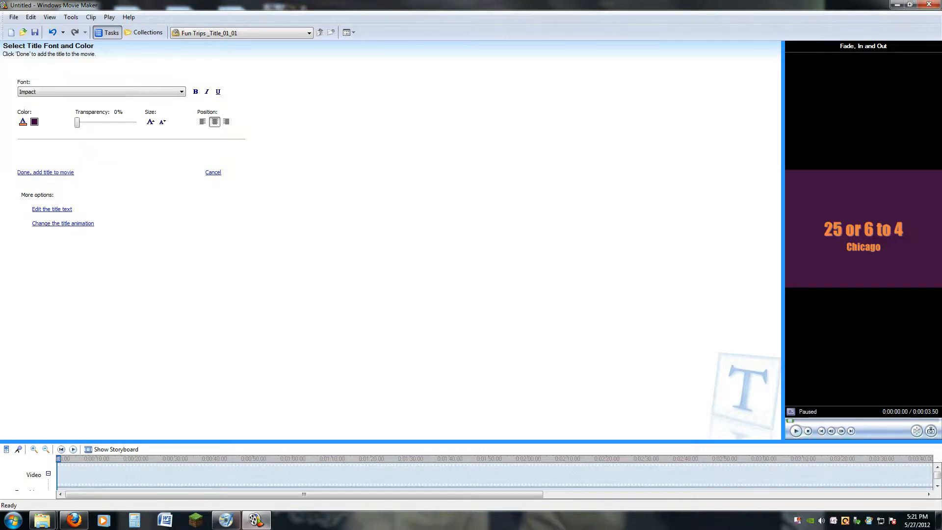
# Set the title's text color to red and its background color to black.
pyautogui.click(23, 122)
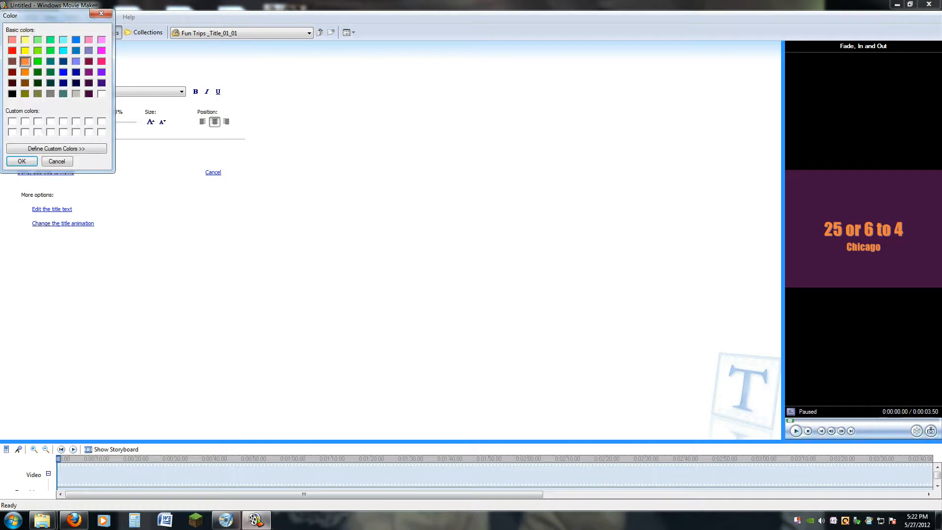
pyautogui.click(12, 50)
pyautogui.click(22, 161)
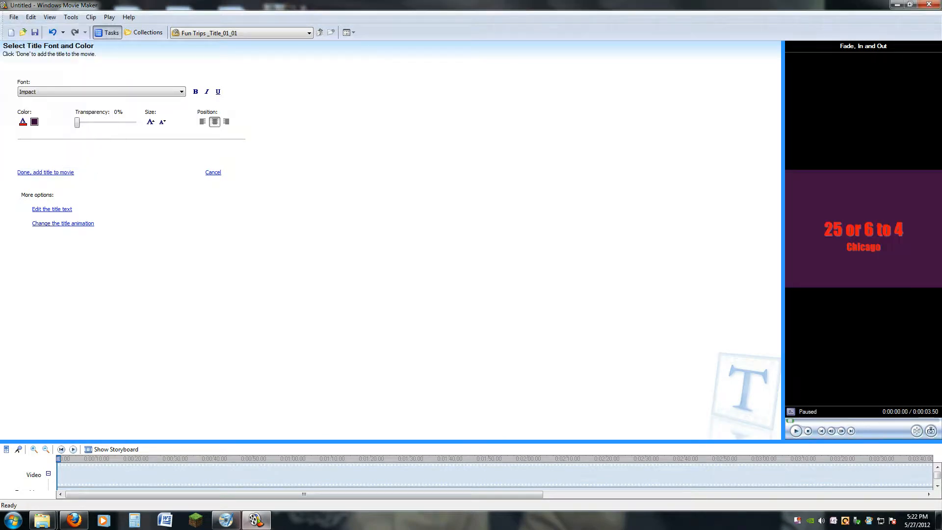
pyautogui.click(34, 122)
pyautogui.click(11, 93)
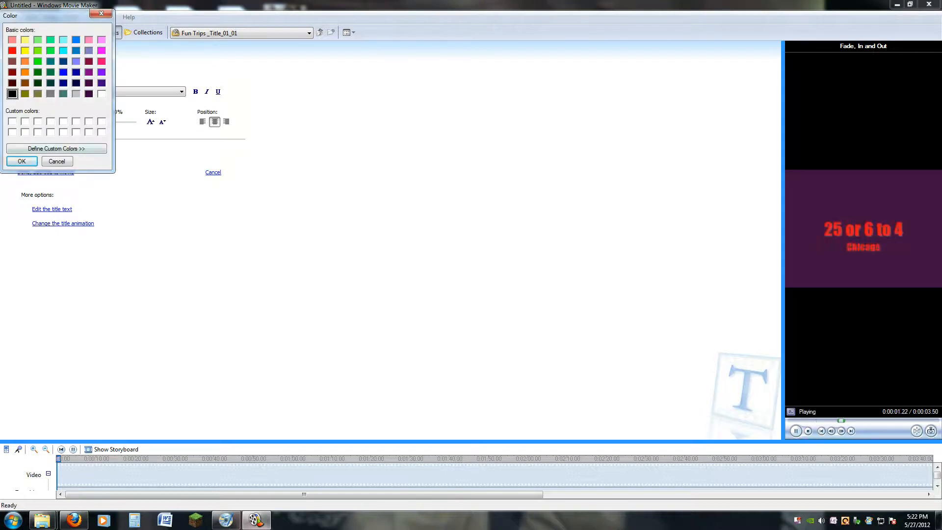
pyautogui.press('Return')
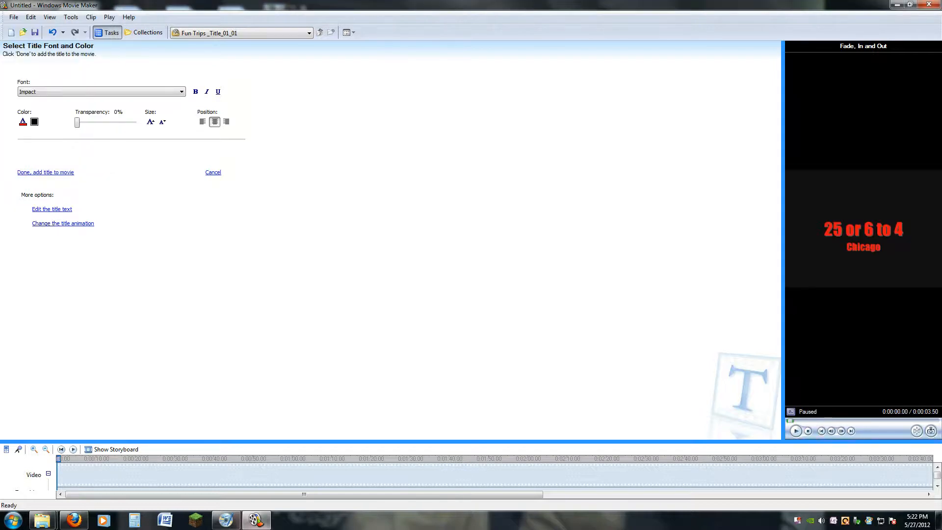
# Choose the "Moving Titles, Layered" animation for the two-line title and add the title to the movie.
pyautogui.click(63, 223)
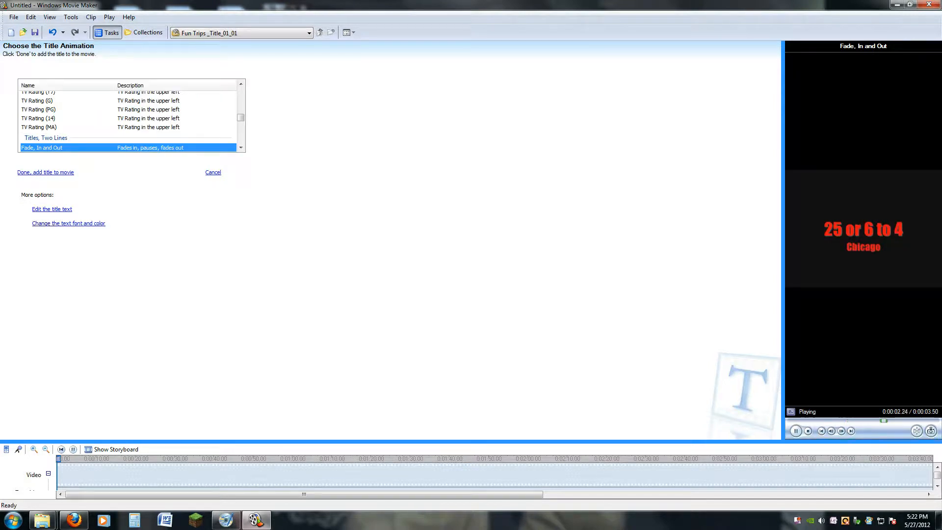
pyautogui.scroll(-5, 128, 120)
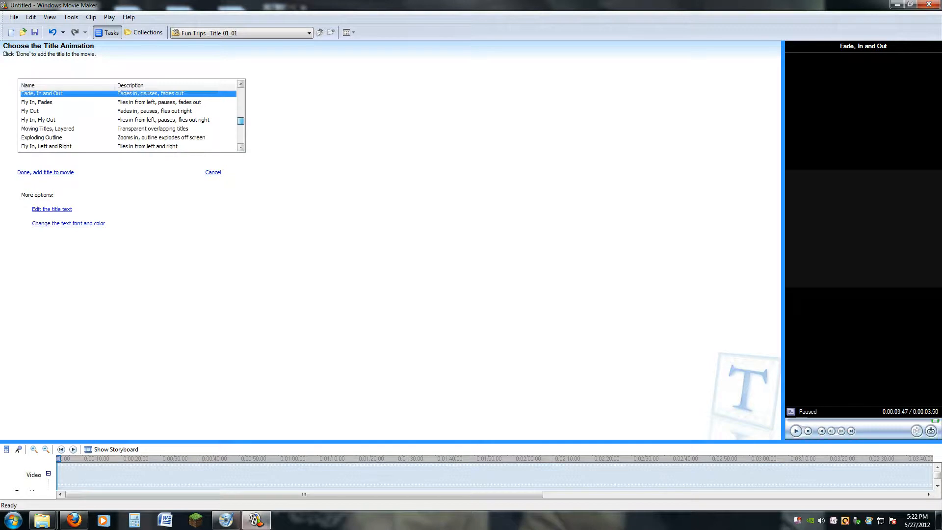
pyautogui.scroll(-3, 241, 147)
pyautogui.scroll(-5, 132, 117)
pyautogui.scroll(-2, 132, 118)
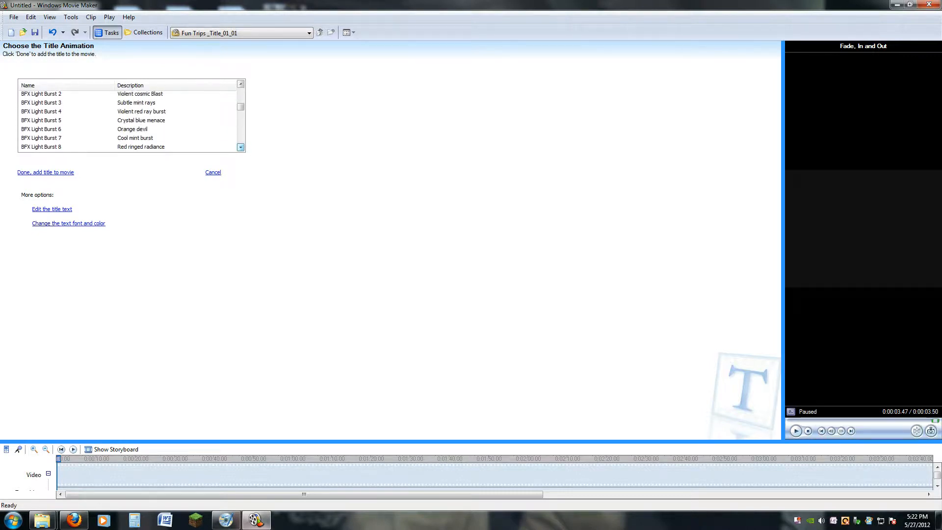
pyautogui.scroll(-3, 240, 148)
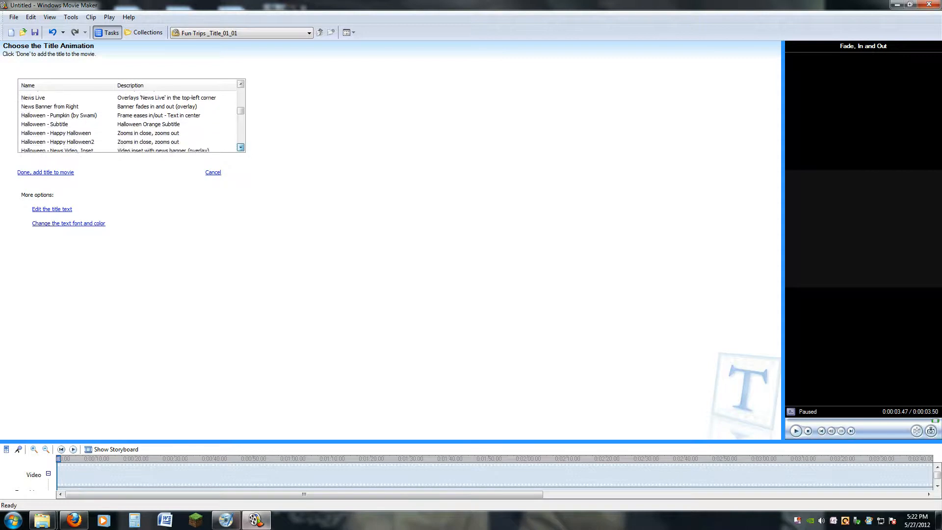
pyautogui.scroll(-3, 241, 147)
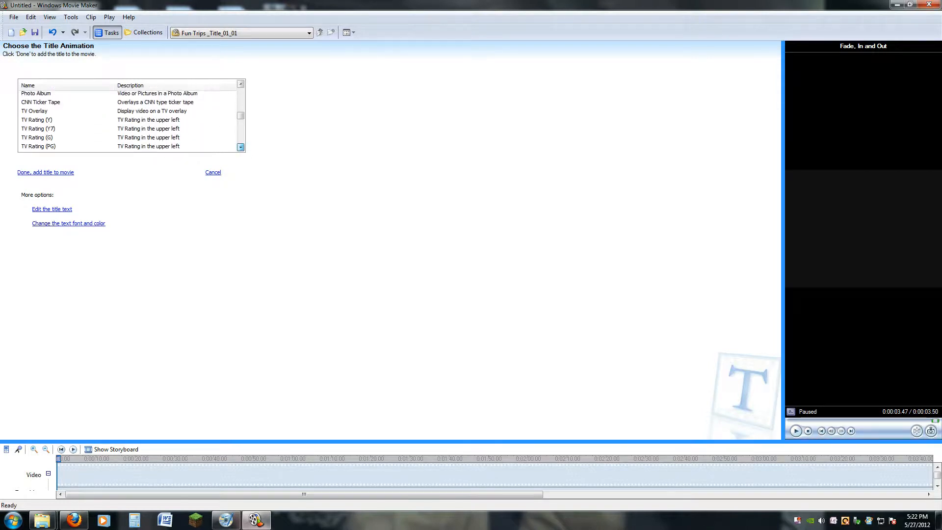
pyautogui.scroll(-2, 240, 147)
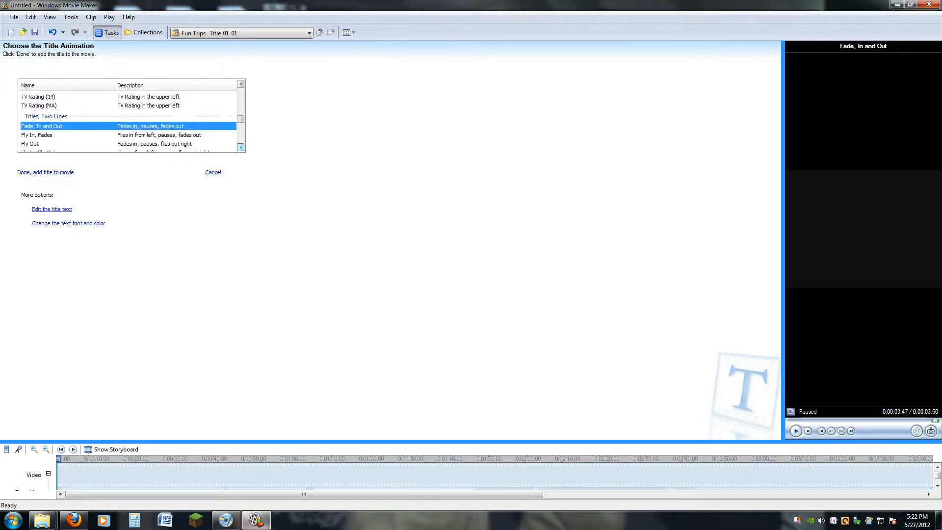
pyautogui.scroll(-1, 128, 117)
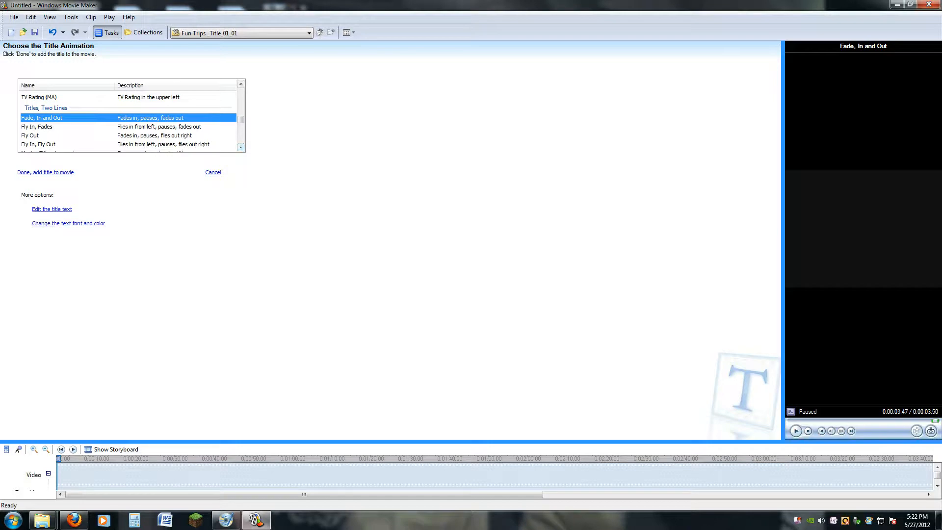
pyautogui.scroll(-2, 240, 147)
pyautogui.click(48, 136)
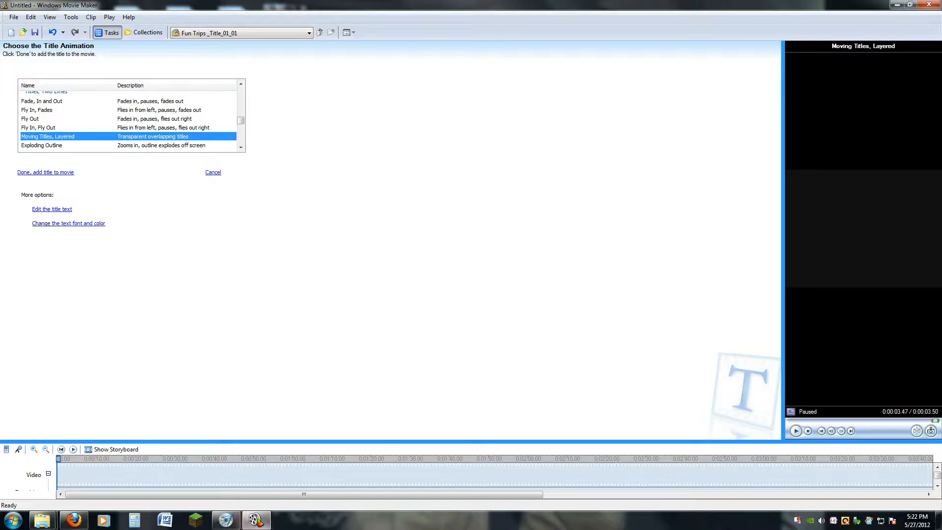
pyautogui.click(46, 173)
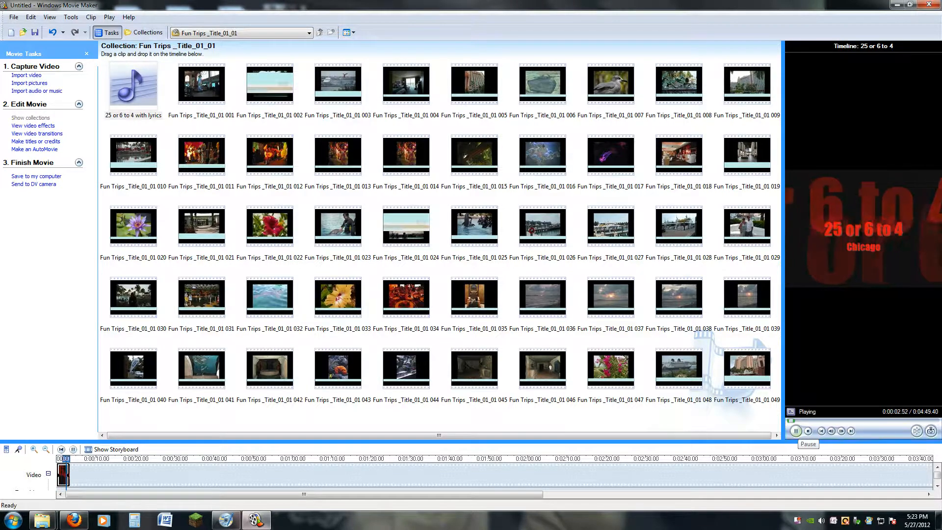
# Play the song on the timeline and extend the "25 or 6 to 4" title clip to about 24 seconds.
pyautogui.click(796, 431)
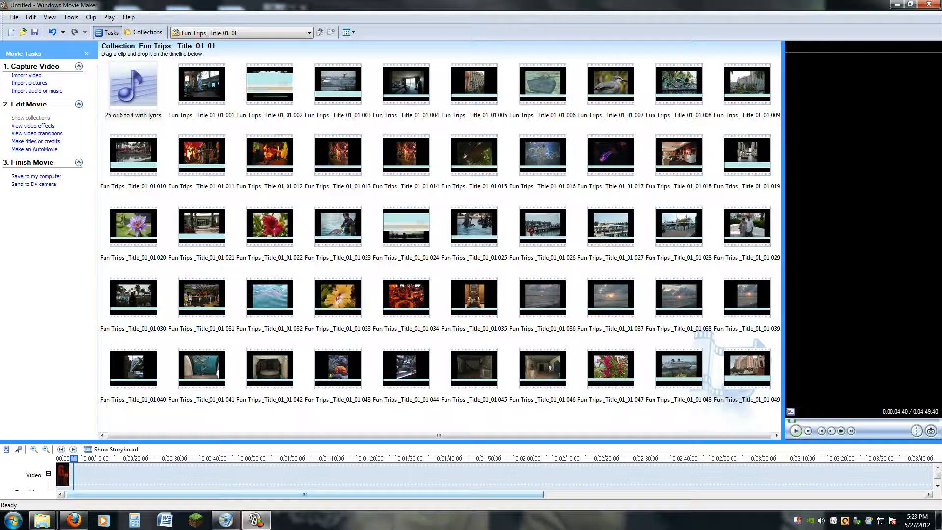
pyautogui.click(64, 474)
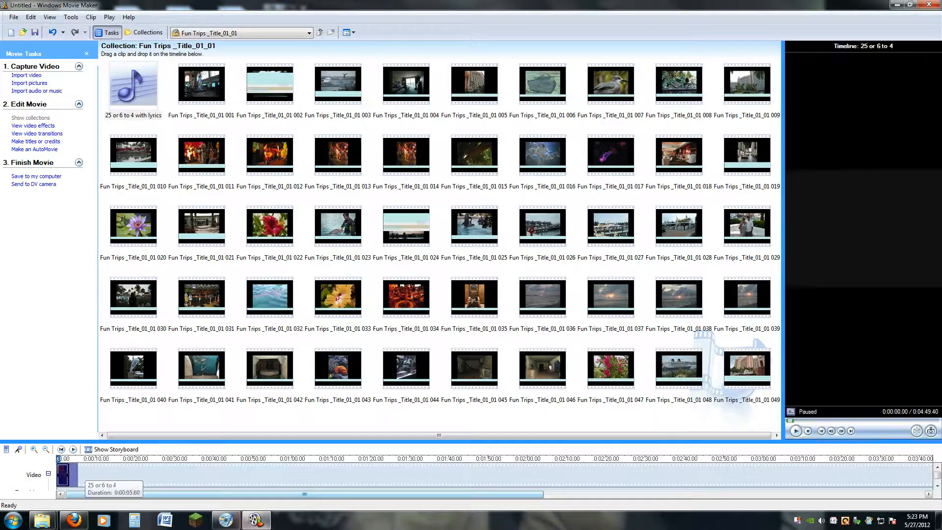
pyautogui.press('space')
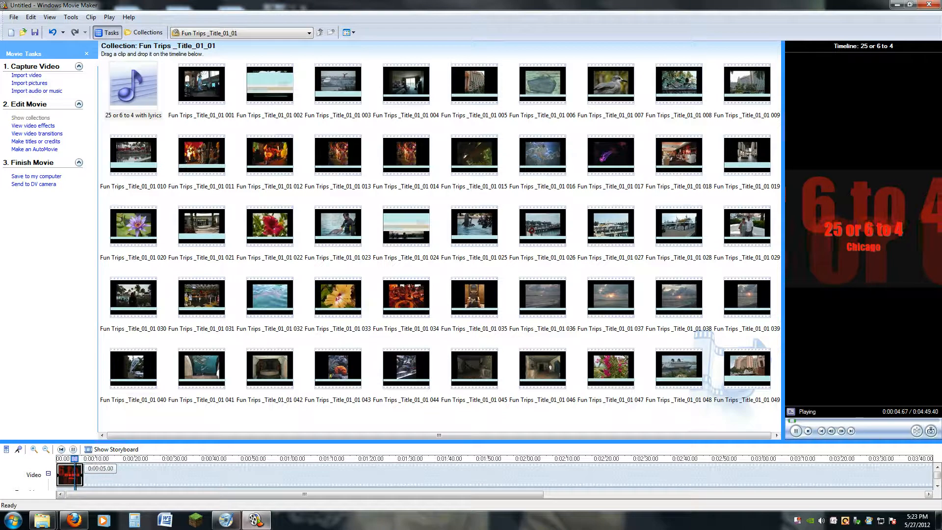
pyautogui.moveTo(82, 474); pyautogui.dragTo(109, 474)
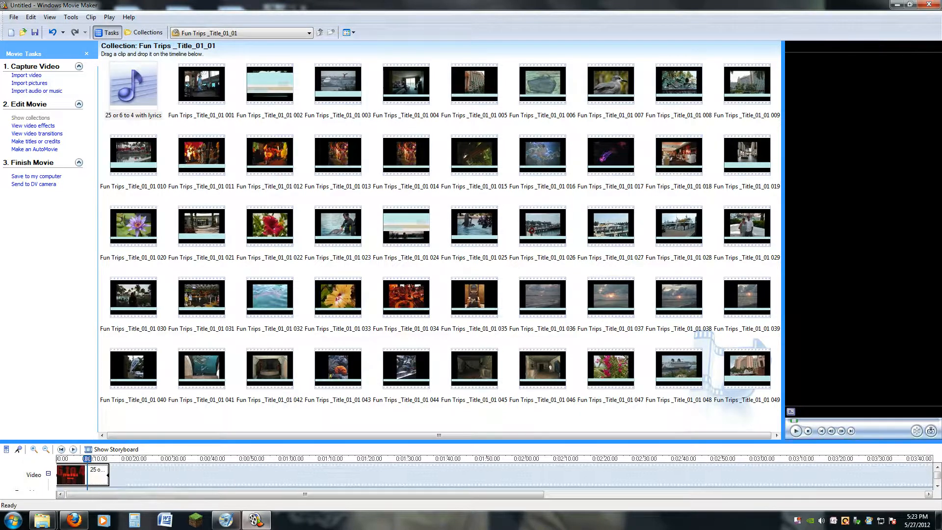
pyautogui.click(796, 431)
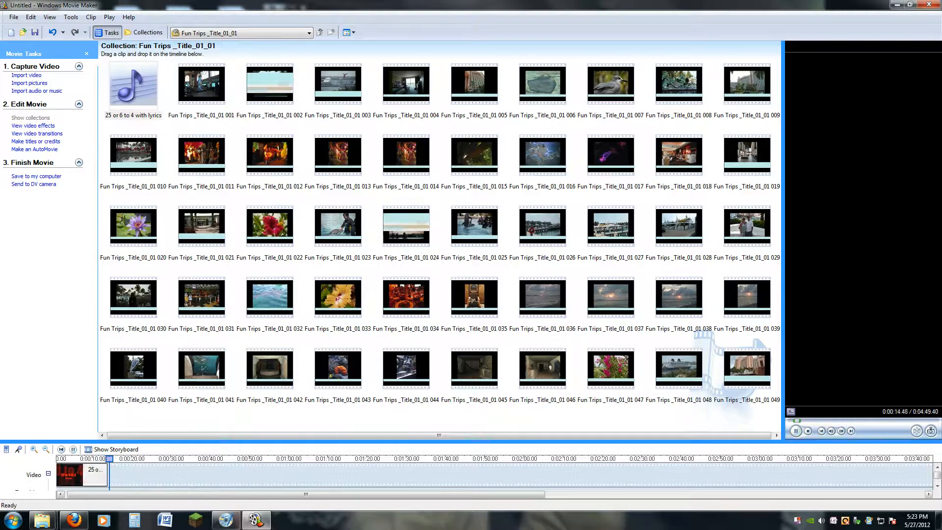
pyautogui.moveTo(109, 475); pyautogui.dragTo(151, 475)
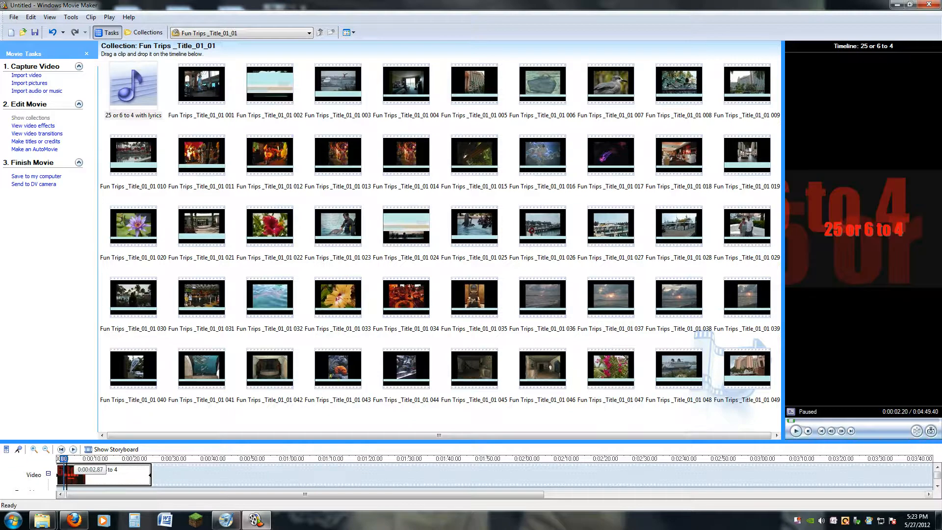
# Play on from about 20 seconds and adjust the end of the "25 or 6 to 4" title clip to about 26.9 seconds.
pyautogui.click(136, 473)
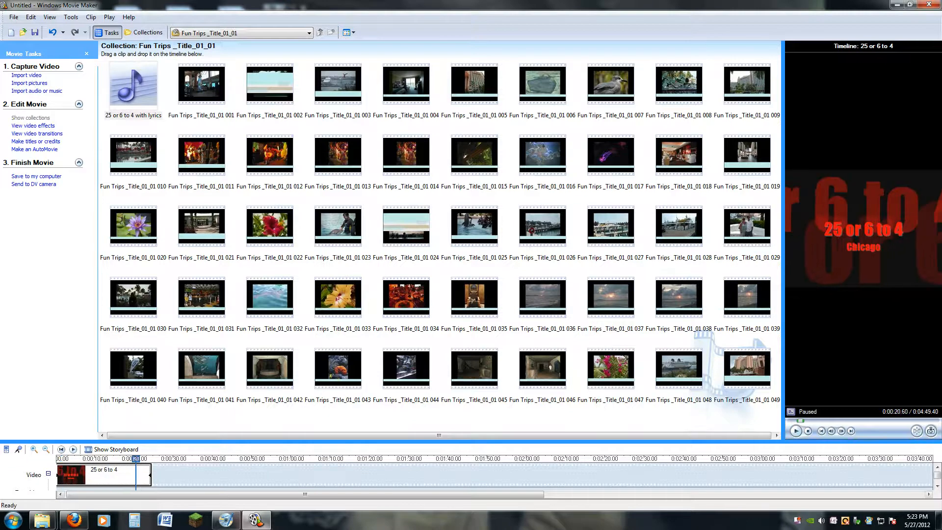
pyautogui.press('space')
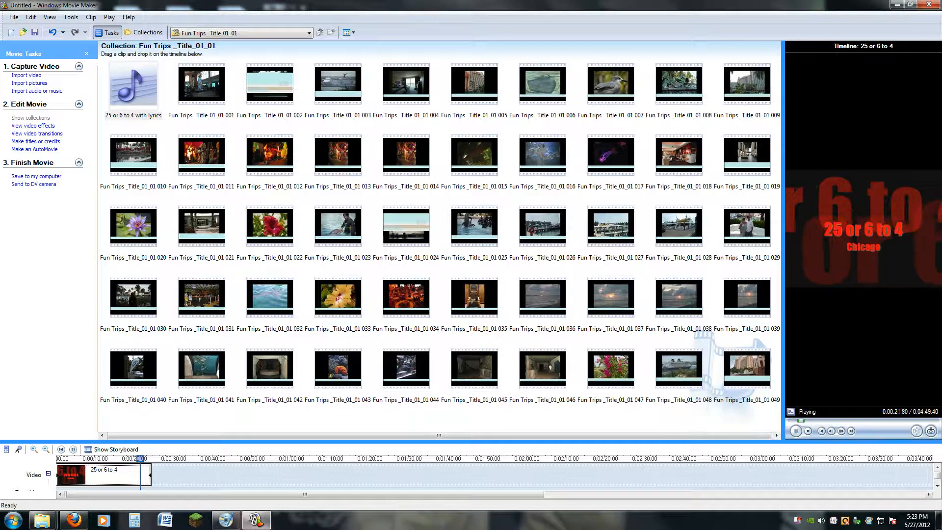
pyautogui.moveTo(150, 475); pyautogui.dragTo(158, 475)
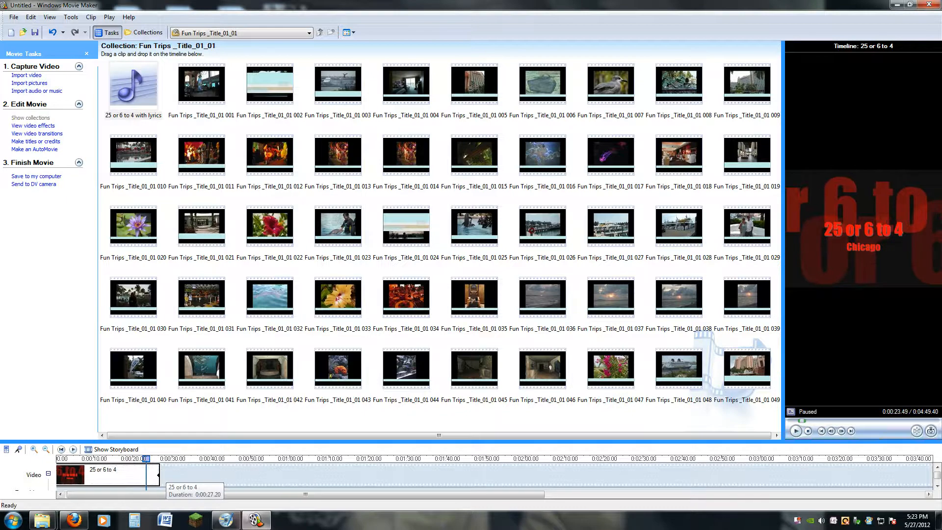
pyautogui.press('space')
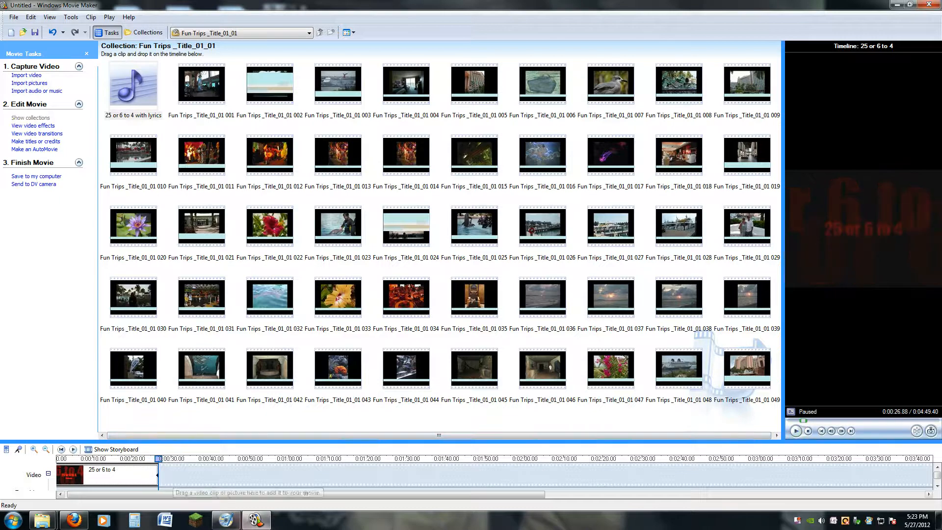
pyautogui.click(157, 475)
pyautogui.click(158, 475)
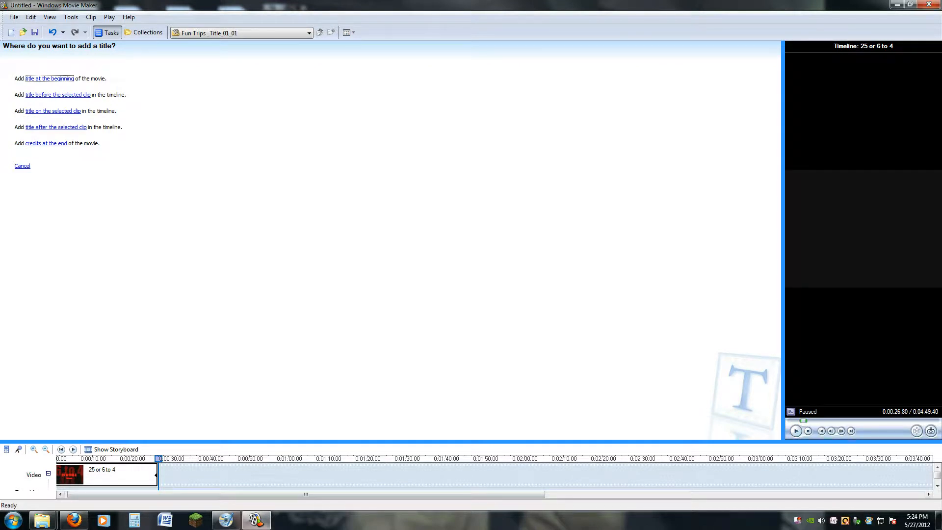
# Start a title after the selected clip, then switch to Firefox and open the eLyrics page for the song from the search results.
pyautogui.click(55, 127)
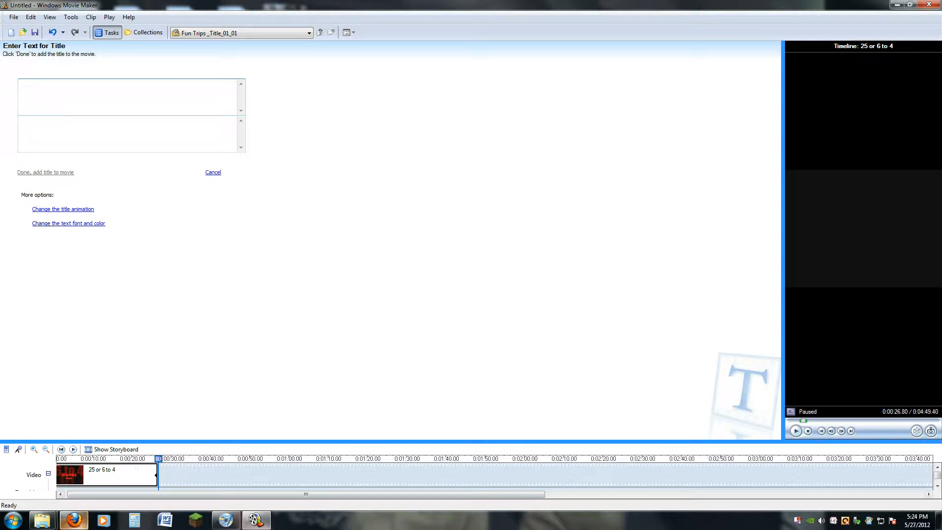
pyautogui.click(324, 366)
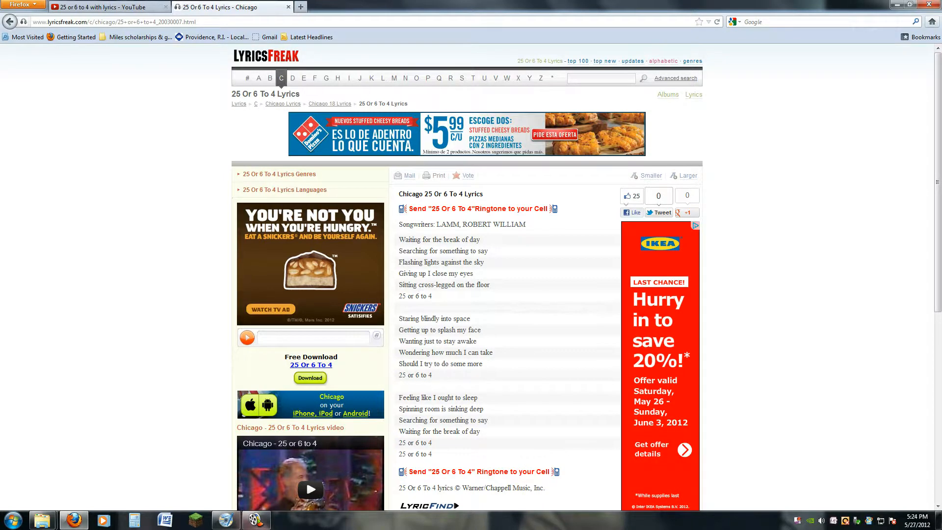
pyautogui.click(10, 22)
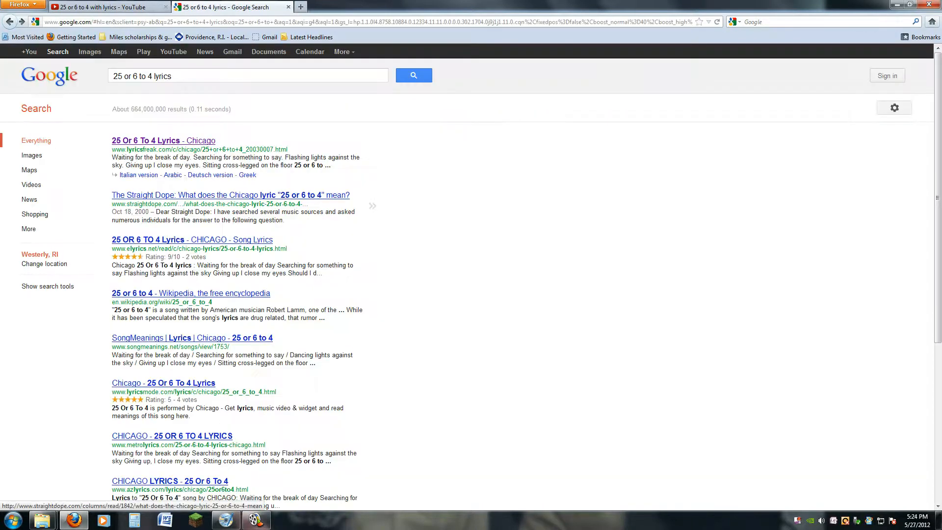
pyautogui.click(147, 239)
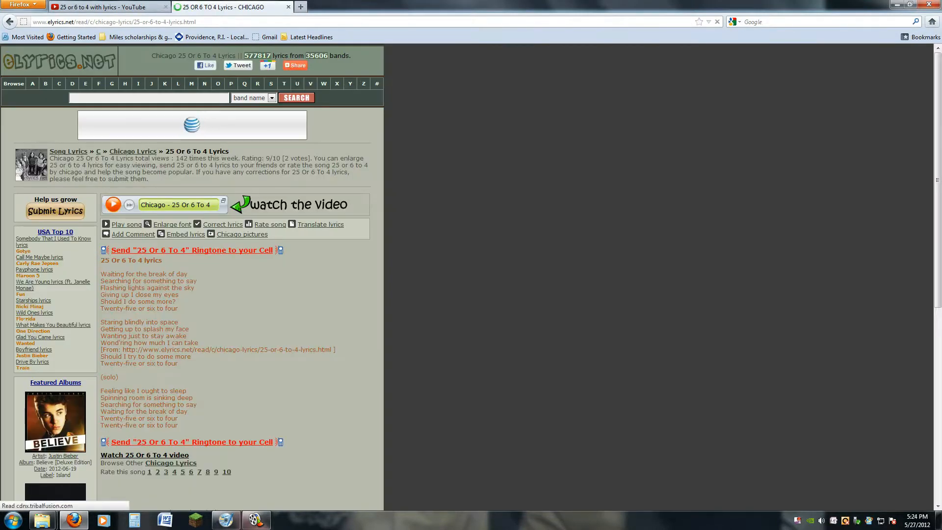
# Copy the lyric "Waiting for the break of day", return to Movie Maker, and add it to the movie as the new title.
pyautogui.moveTo(188, 273); pyautogui.dragTo(101, 273)
pyautogui.hotkey('ctrl', 'c')
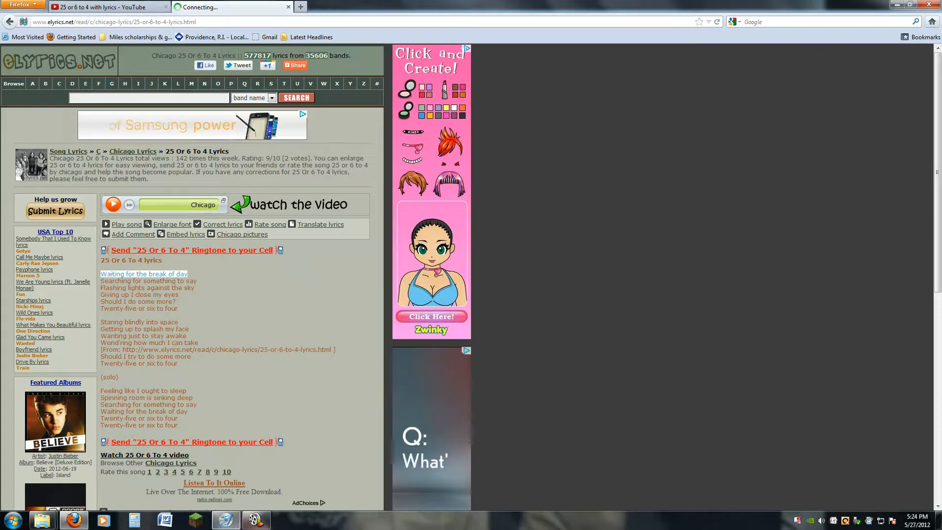
pyautogui.hotkey('alt', 'Tab')
pyautogui.hotkey('ctrl', 'v')
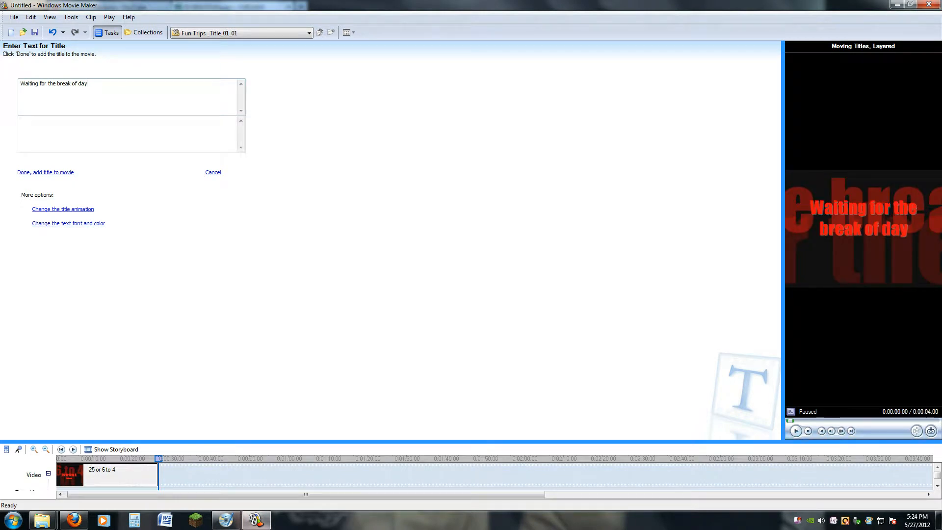
pyautogui.click(45, 172)
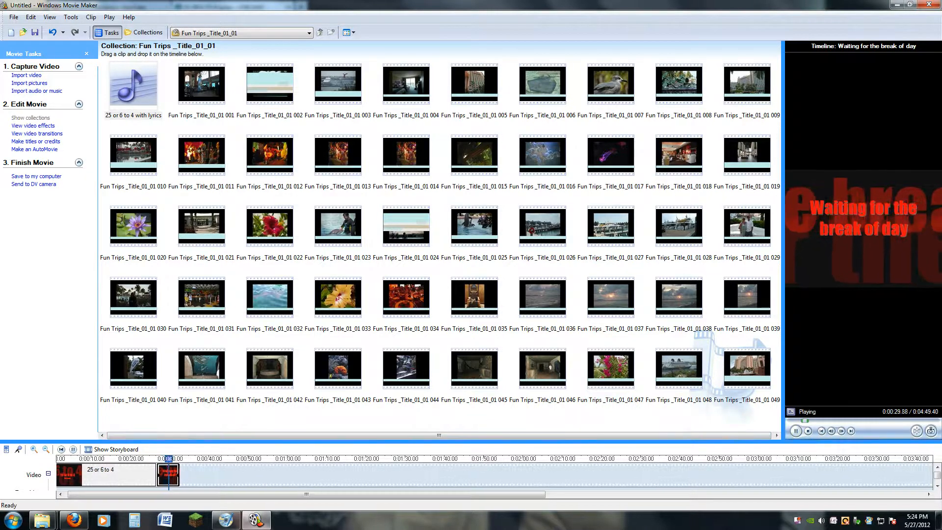
# Play the end of the "Waiting for the break of day" title clip to check its timing, and reselect the clip.
pyautogui.click(177, 474)
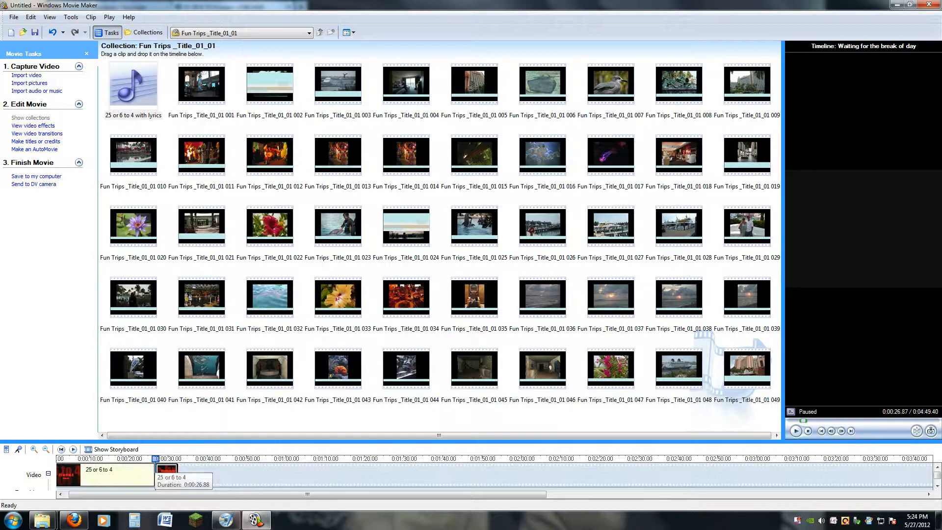
pyautogui.moveTo(156, 459); pyautogui.dragTo(174, 459)
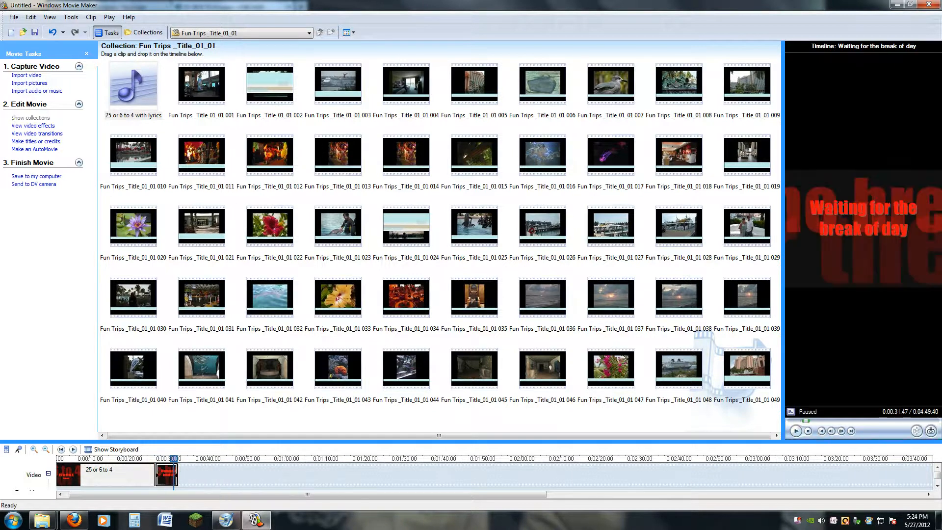
pyautogui.click(796, 430)
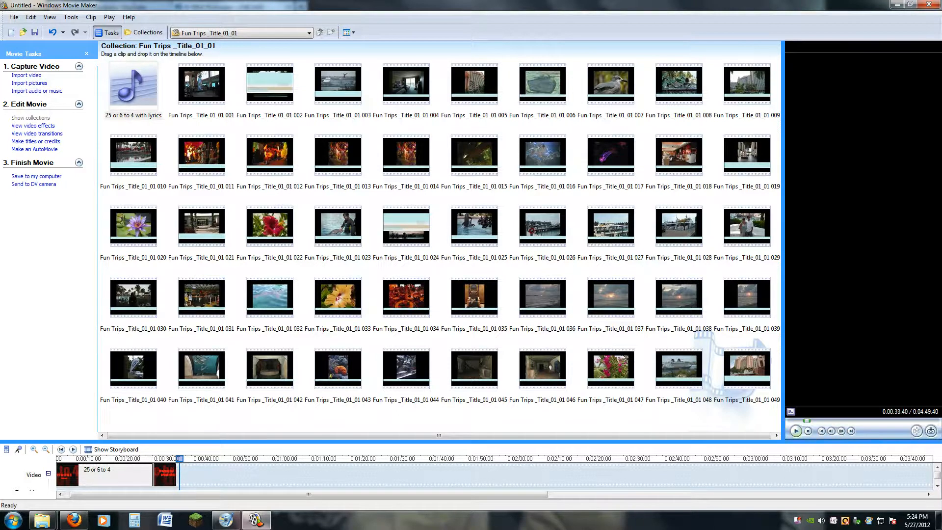
pyautogui.click(165, 474)
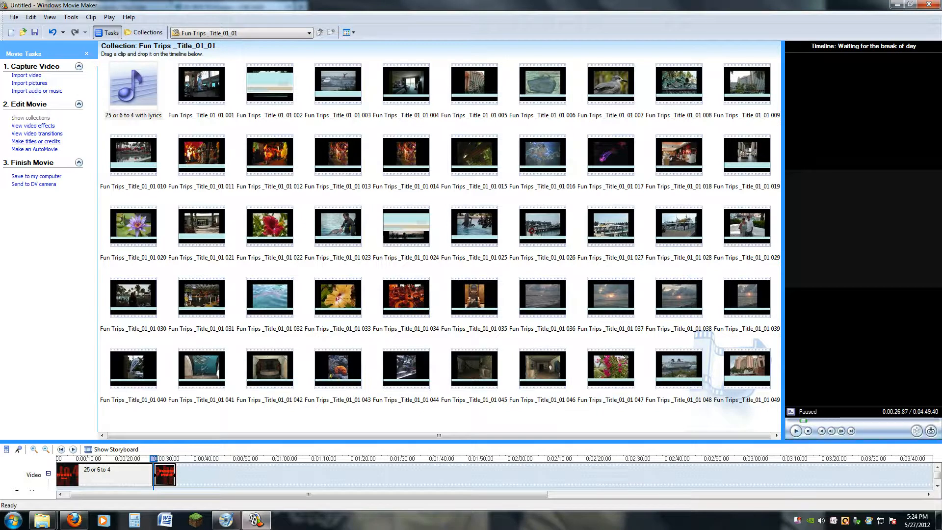
# Try to add the copied lyric "Searching for something to say" as a title on the selected clip, and delete that overlay title.
pyautogui.click(36, 141)
pyautogui.click(53, 111)
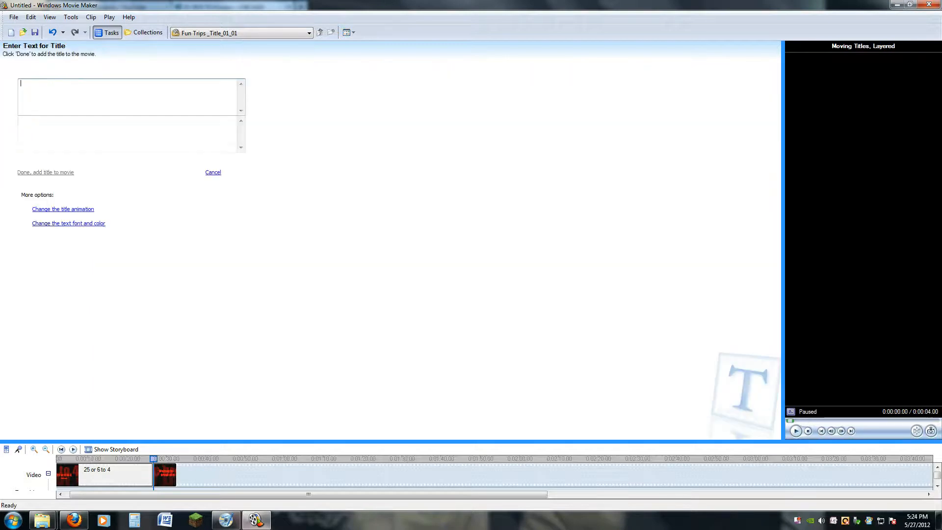
pyautogui.hotkey('alt', 'Tab')
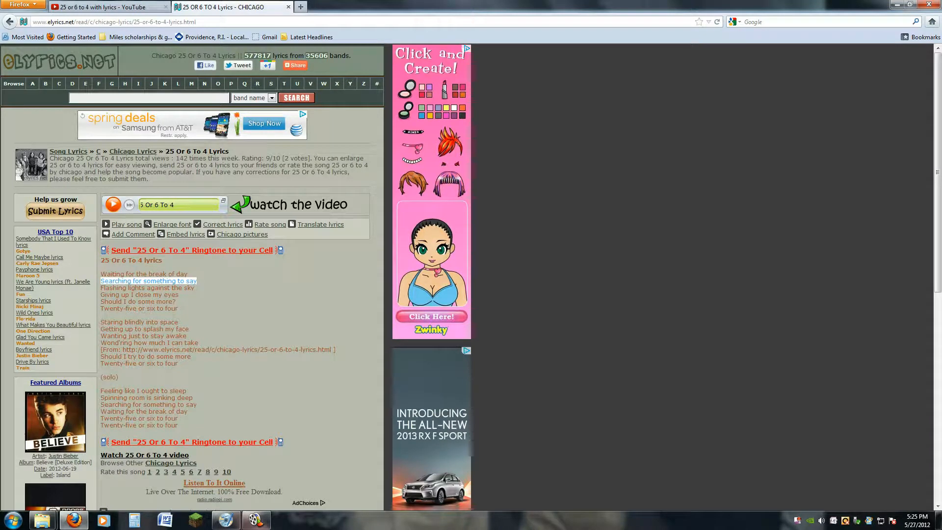
pyautogui.hotkey('alt', 'Tab')
pyautogui.click(29, 83)
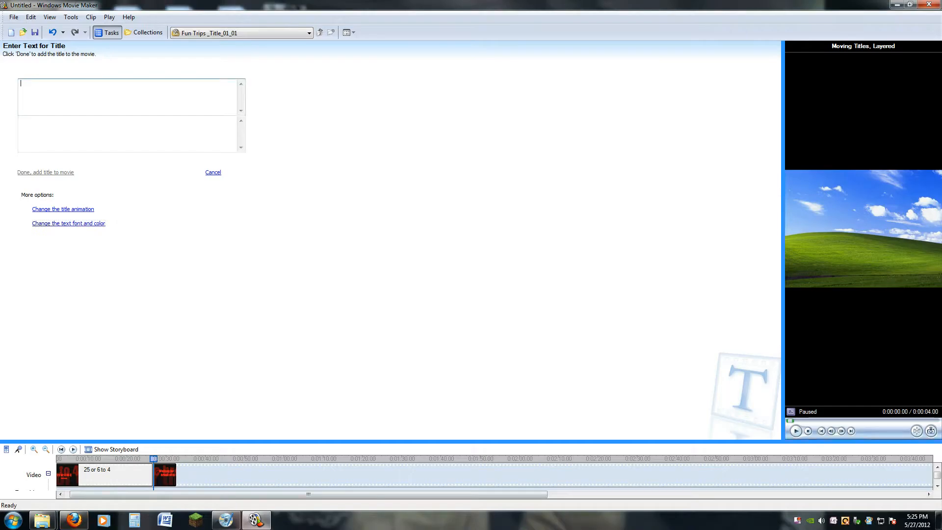
pyautogui.write('Searching for something to say')
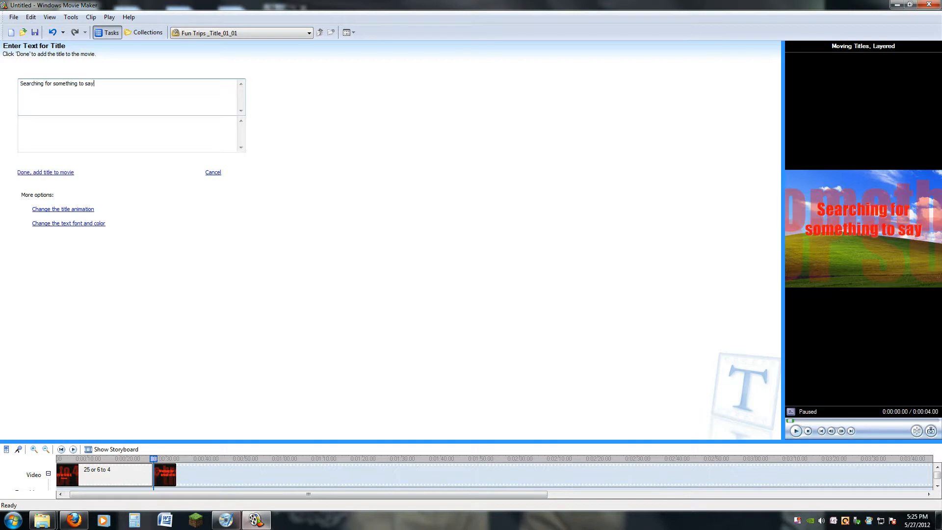
pyautogui.press('Return')
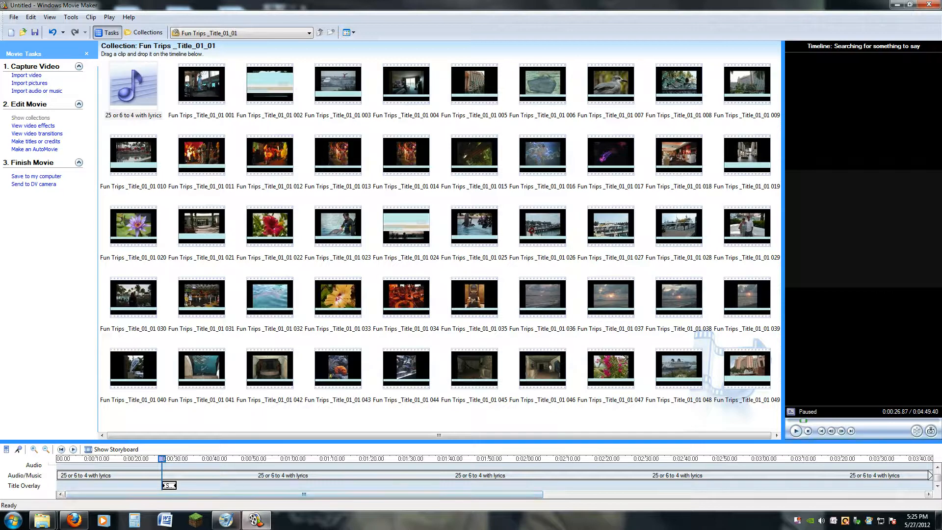
pyautogui.press('Delete')
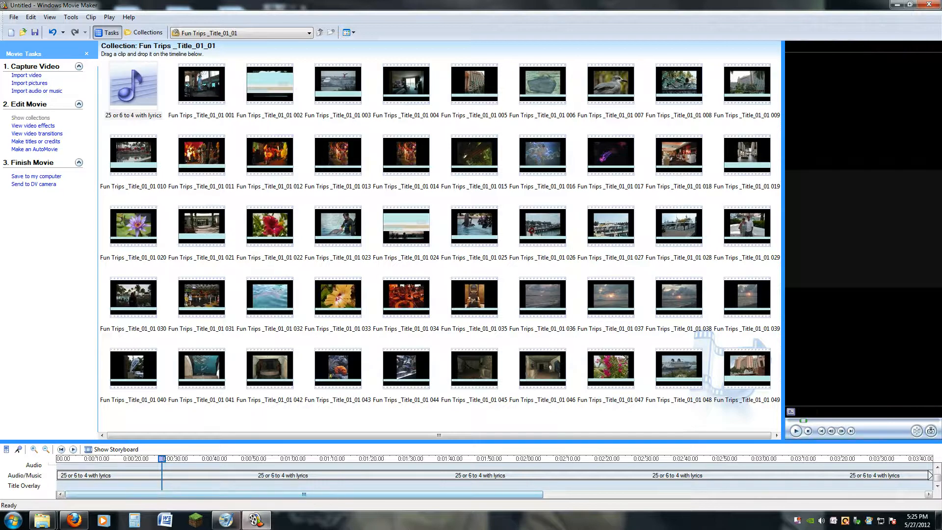
# Add the title "Searching for something to say" to the movie directly after the "Waiting for the break of day" clip.
pyautogui.hotkey('ctrl', 'q')
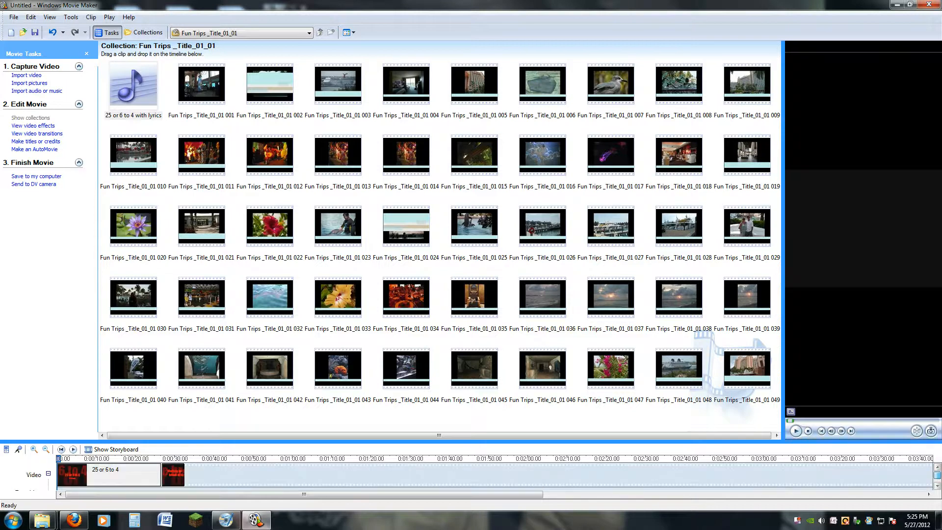
pyautogui.click(174, 475)
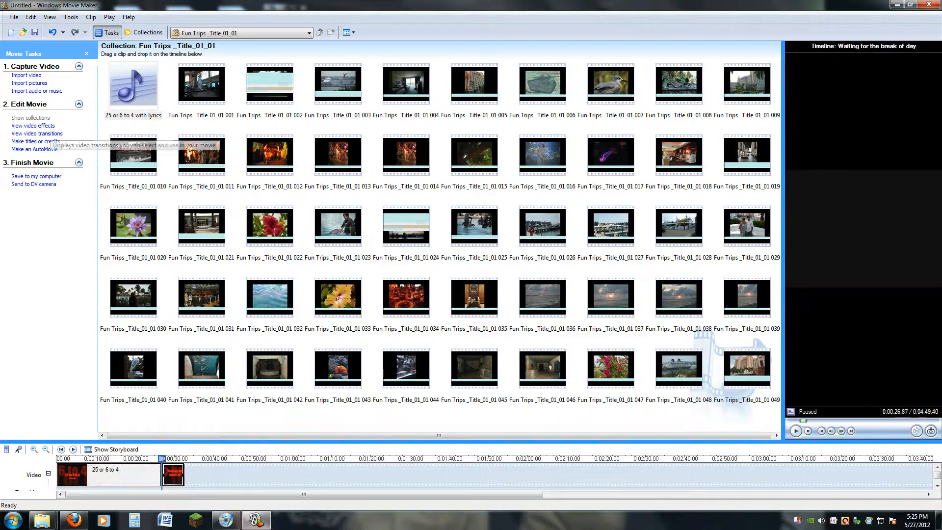
pyautogui.click(35, 141)
pyautogui.press('Return')
pyautogui.write('Searching for something to say')
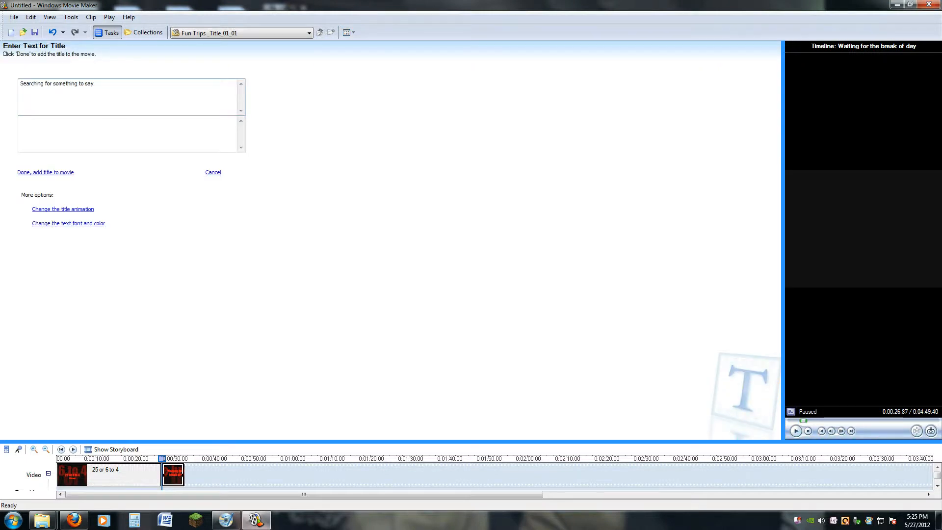
pyautogui.click(45, 173)
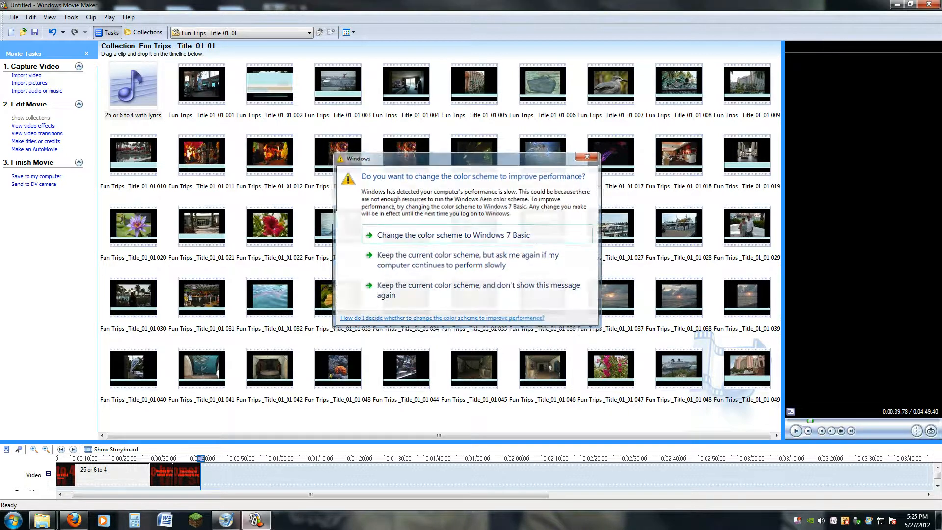
# Keep the current Windows color scheme without being asked again, and start saving the project as a movie file.
pyautogui.click(478, 287)
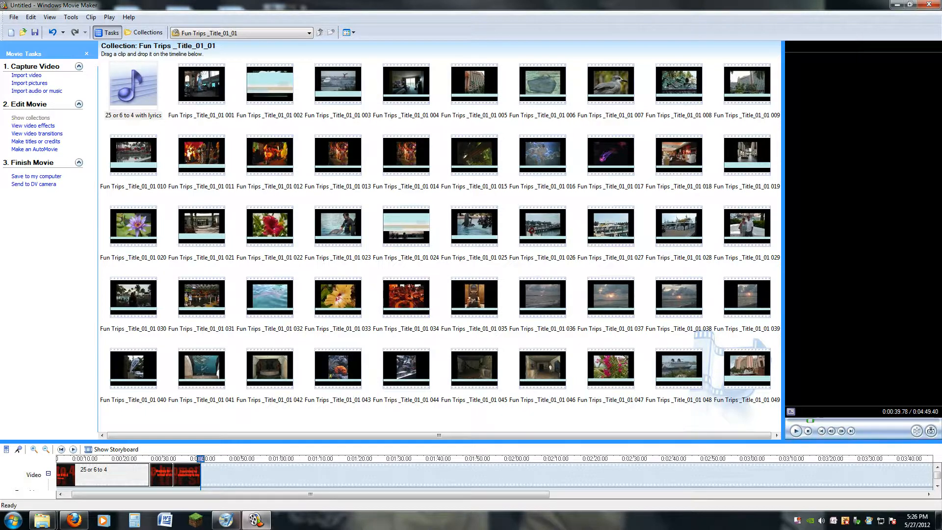
pyautogui.press('alt')
pyautogui.press('Return')
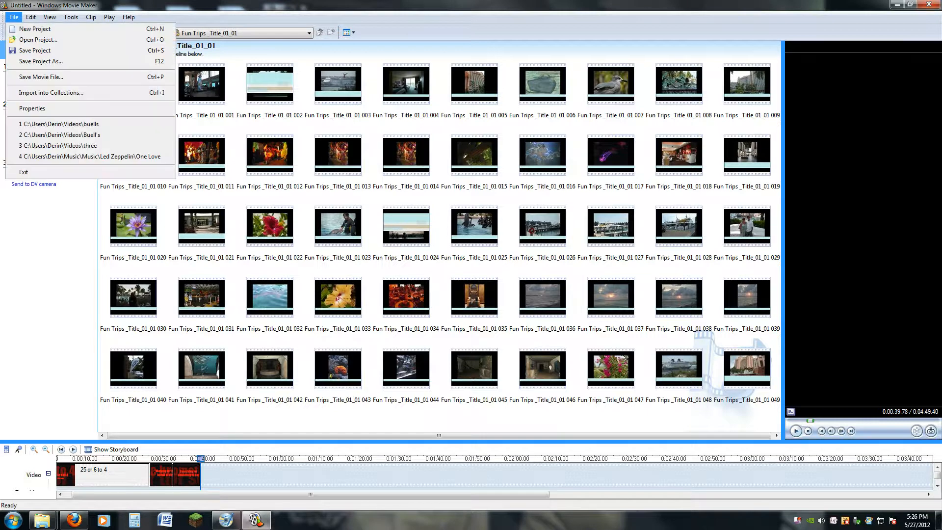
pyautogui.press('Right')
pyautogui.press('Left')
pyautogui.press('Down')
pyautogui.press('Down')
pyautogui.press('Down')
pyautogui.press('Down')
pyautogui.press('Down')
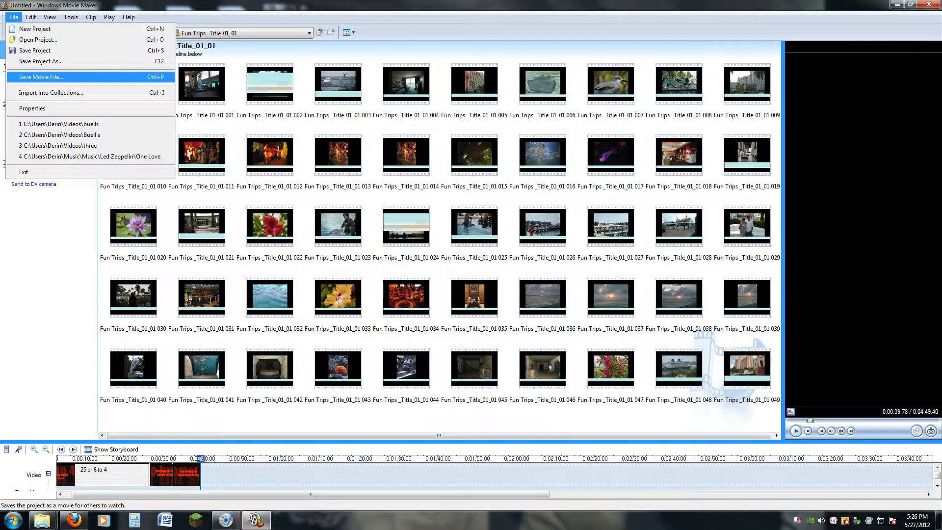
pyautogui.press('Return')
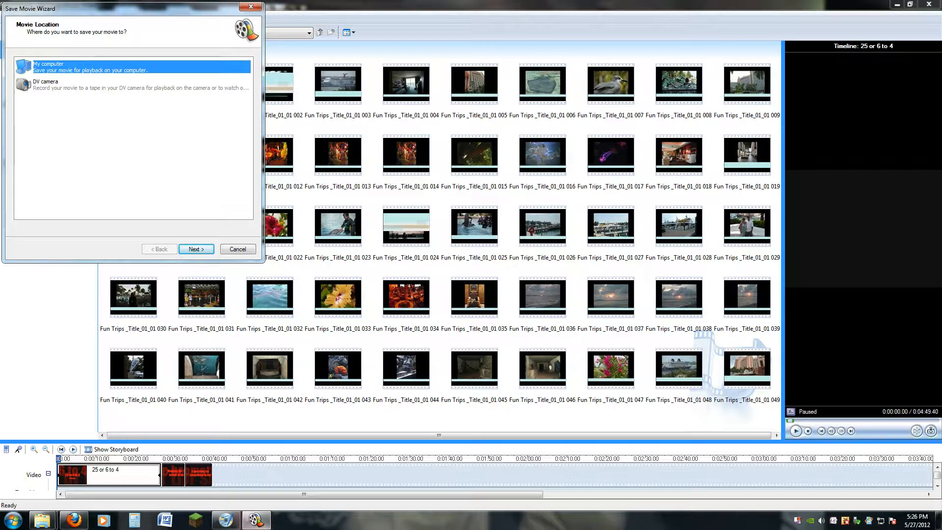
# Save the movie to My computer as "Lyric Video" in My Videos with best quality for playback, and finish the wizard.
pyautogui.press('Return')
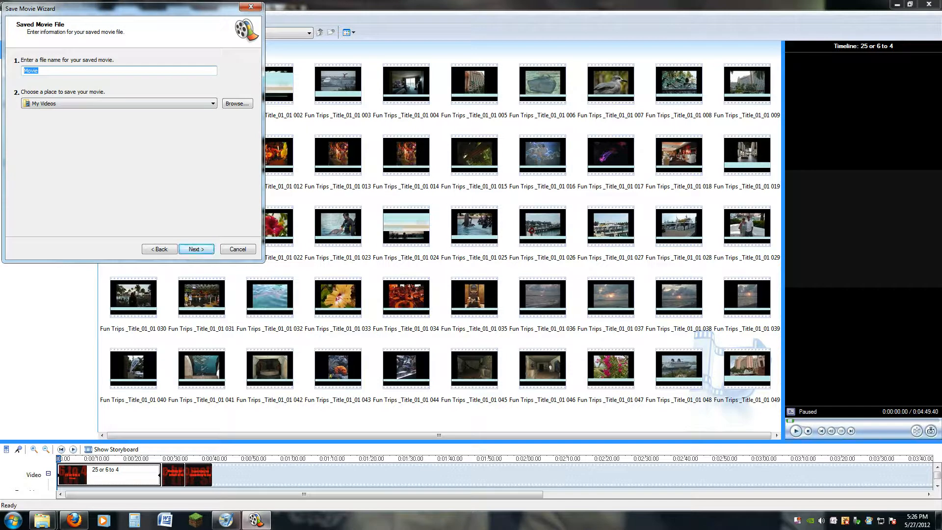
pyautogui.write('Lyric Video')
pyautogui.press('Return')
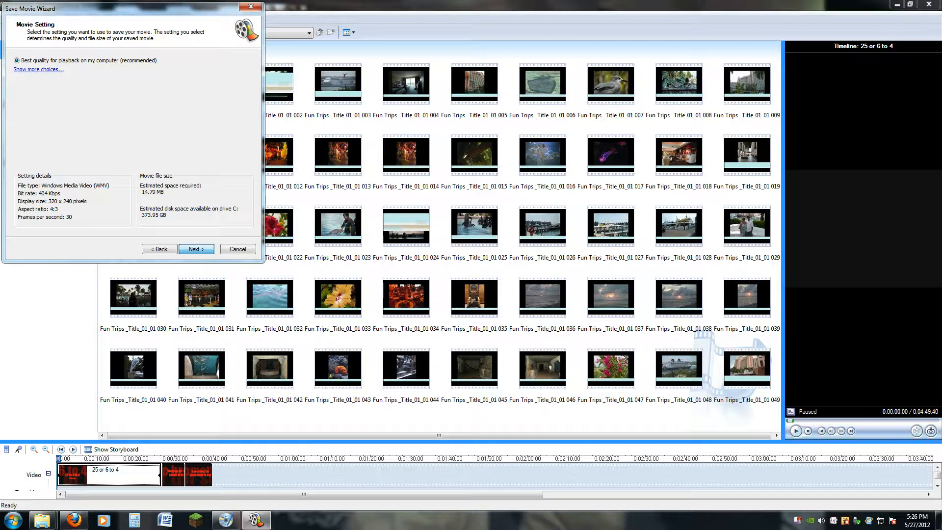
pyautogui.press('Return')
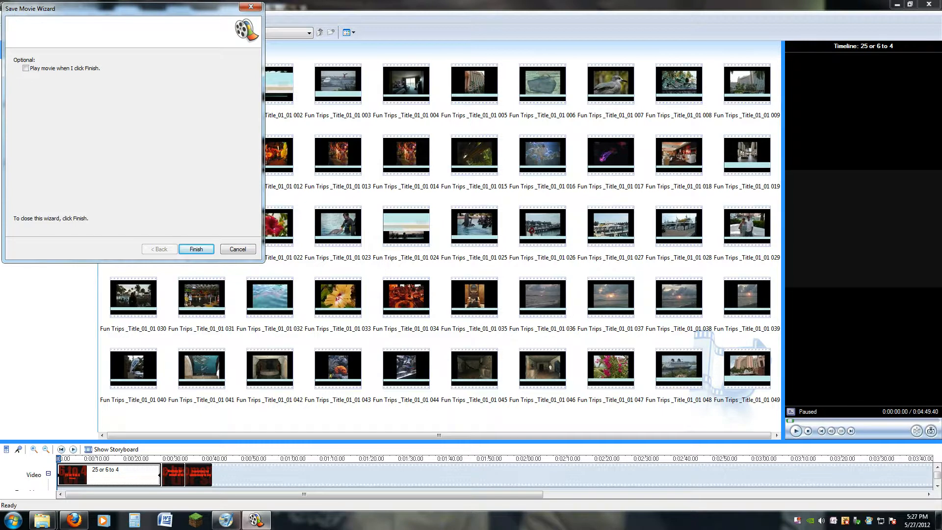
pyautogui.press('Return')
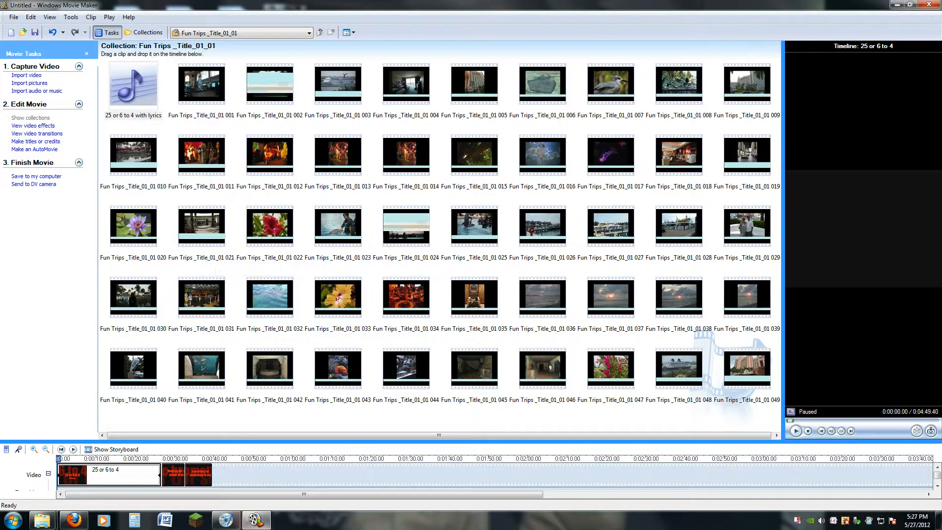
# Close Windows Movie Maker without saving the changes to the project.
pyautogui.click(929, 4)
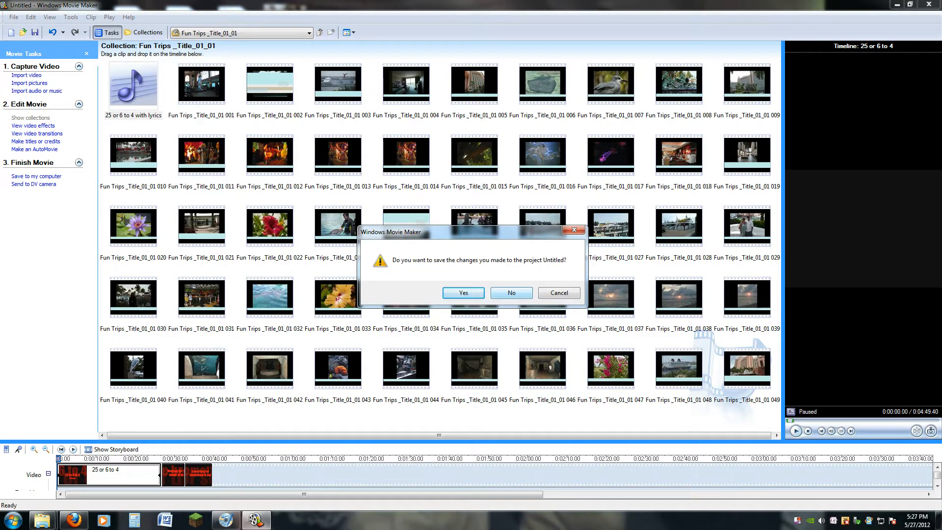
pyautogui.click(511, 292)
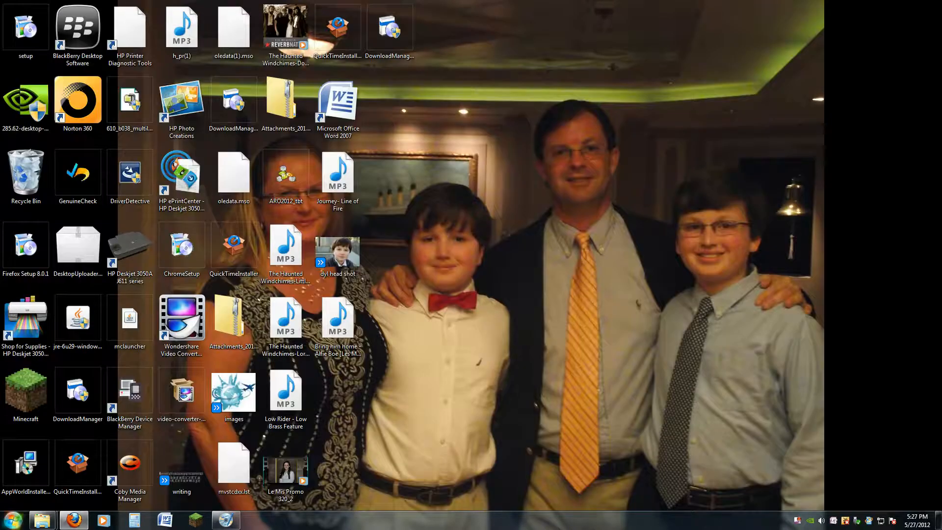
# Switch to the Q folder in Windows Explorer and play the "25 or 6 to 4 with lyrics - YouTube" video in a small player window.
pyautogui.moveTo(42, 520)
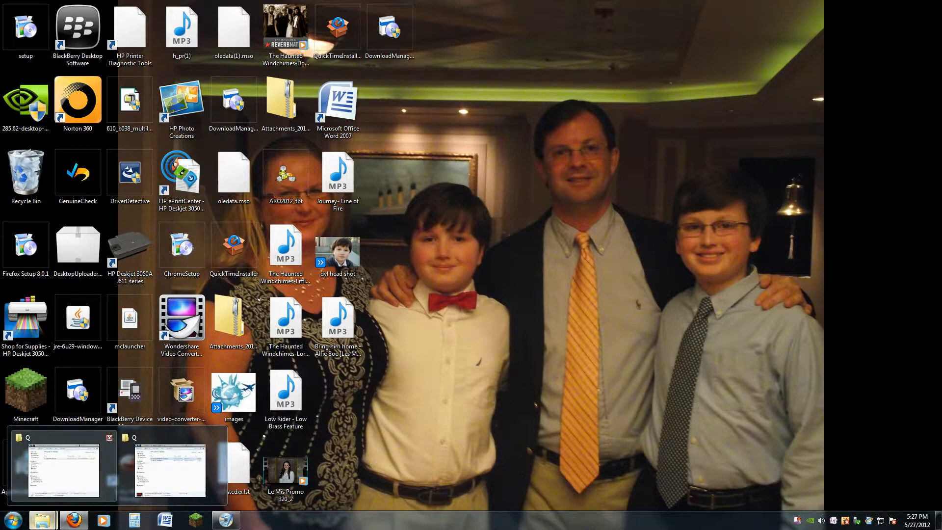
pyautogui.moveTo(64, 471)
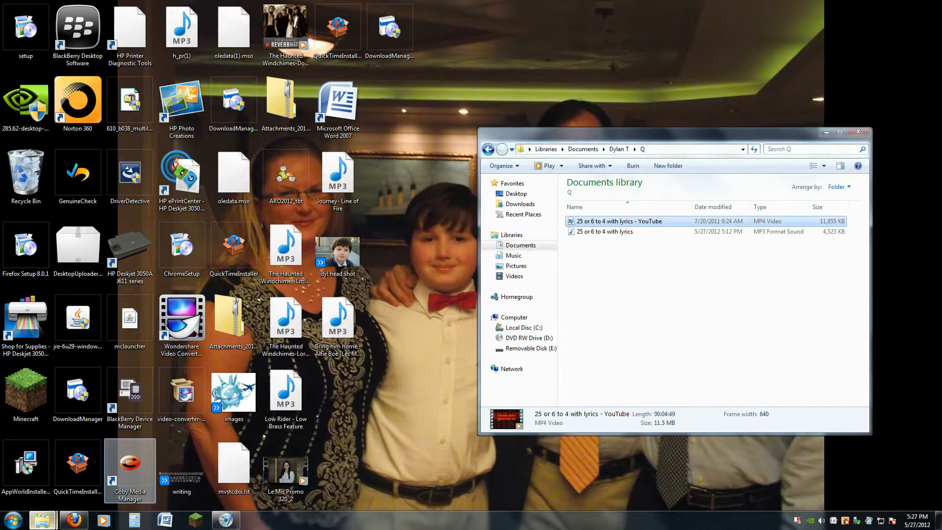
pyautogui.click(170, 470)
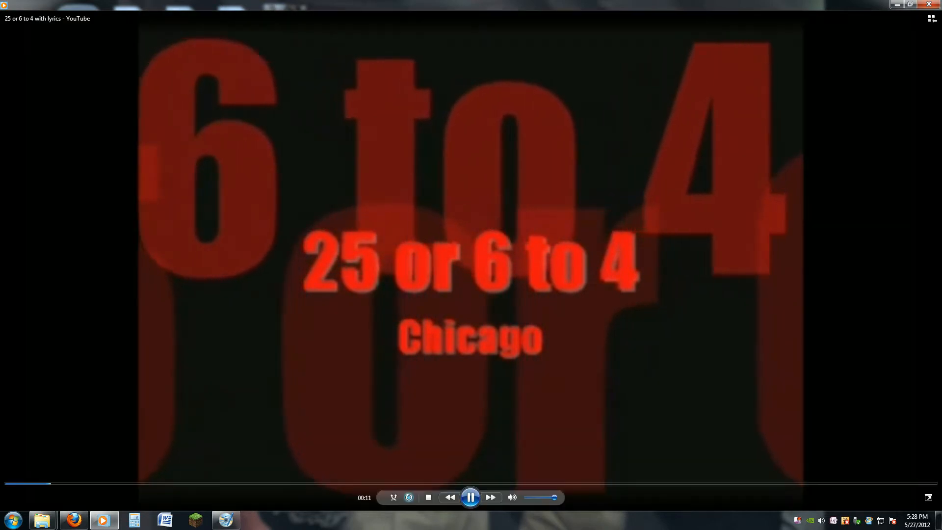
pyautogui.press('Escape')
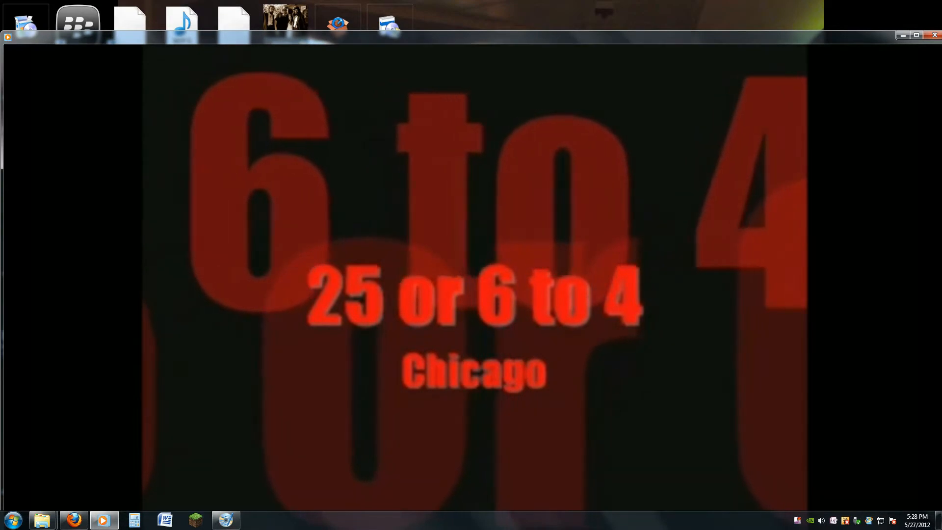
pyautogui.moveTo(3, 32); pyautogui.dragTo(602, 354)
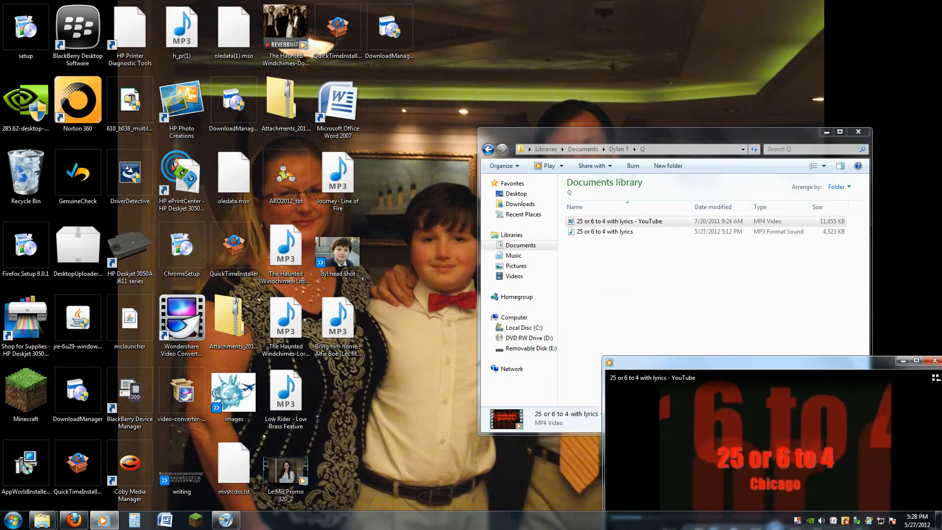
pyautogui.moveTo(737, 359); pyautogui.dragTo(625, 153)
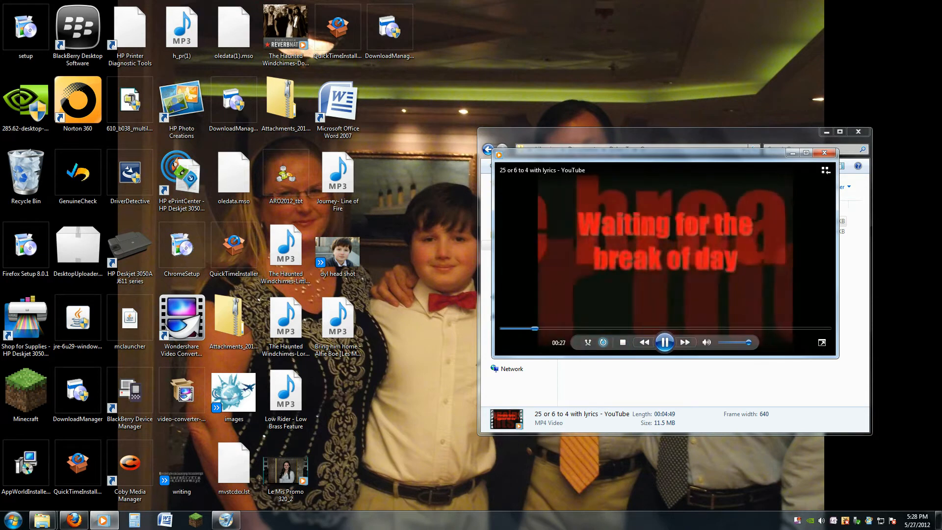
# Skip the video ahead to about 4:25 to examine its ending, and close the player and the folder window.
pyautogui.click(746, 329)
pyautogui.click(805, 328)
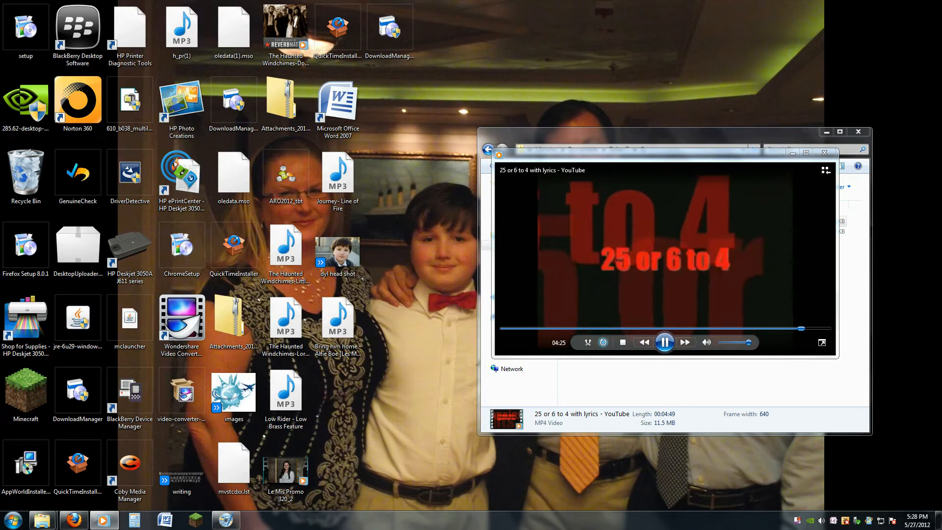
pyautogui.hotkey('alt', 'F4')
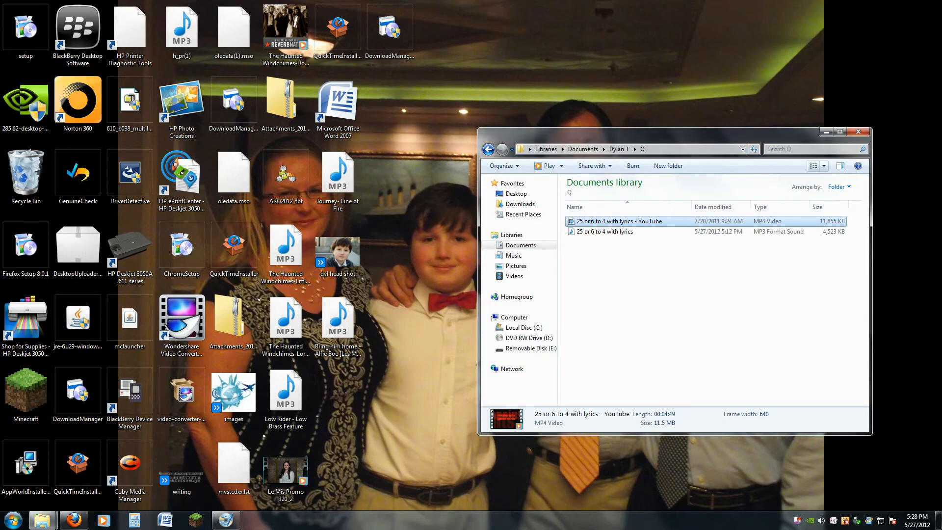
pyautogui.hotkey('alt', 'F4')
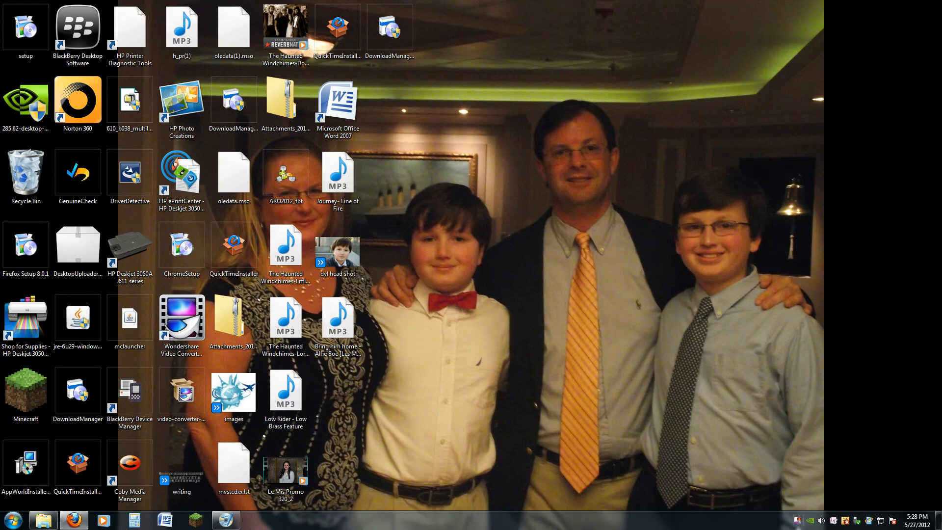
pyautogui.rightClick(797, 520)
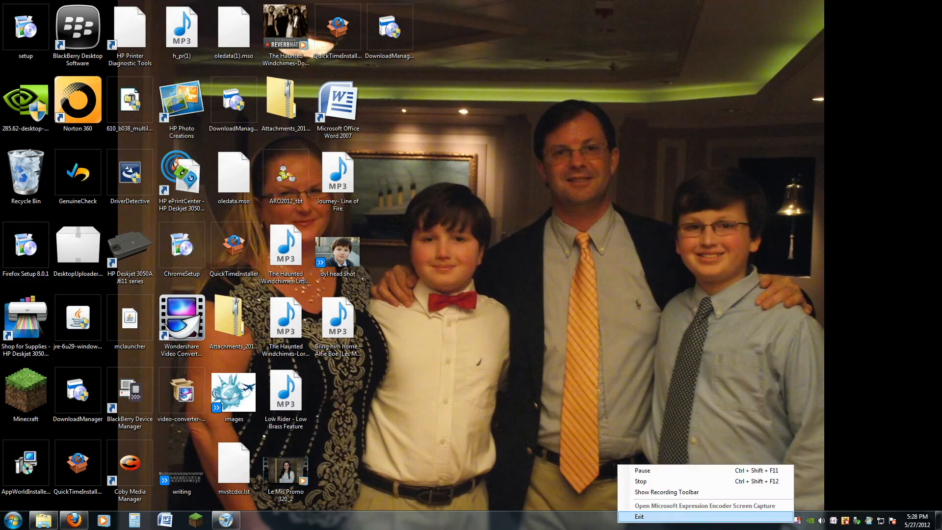